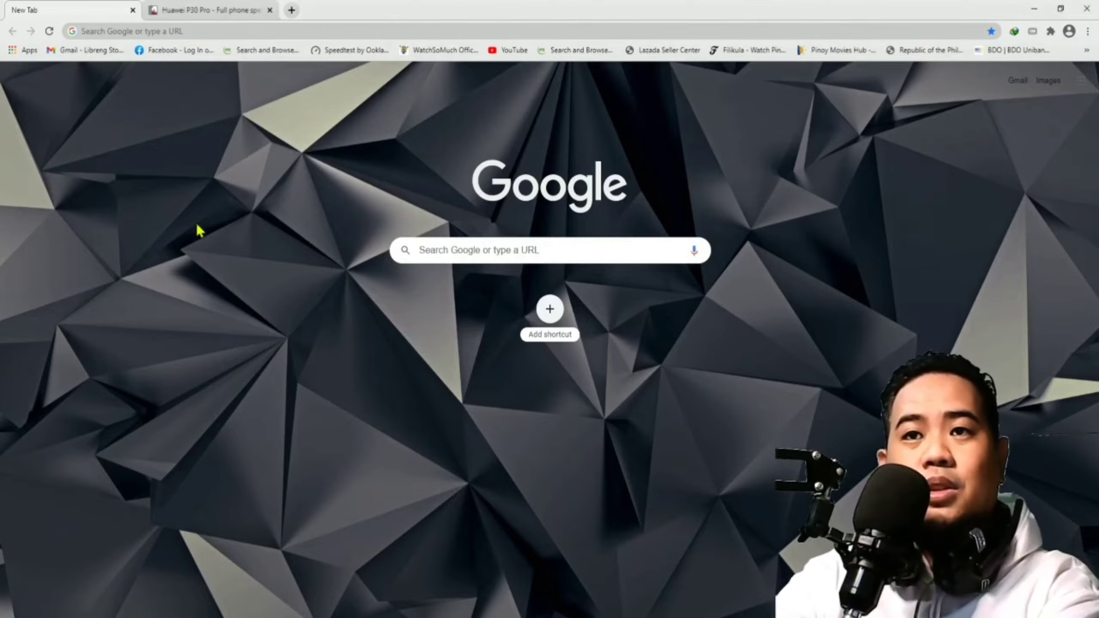
Step: Load imeipro.info in Chrome, correcting the mistyped 'imwipro.info' address
{"action": "left_click", "coordinate": [200, 28]}
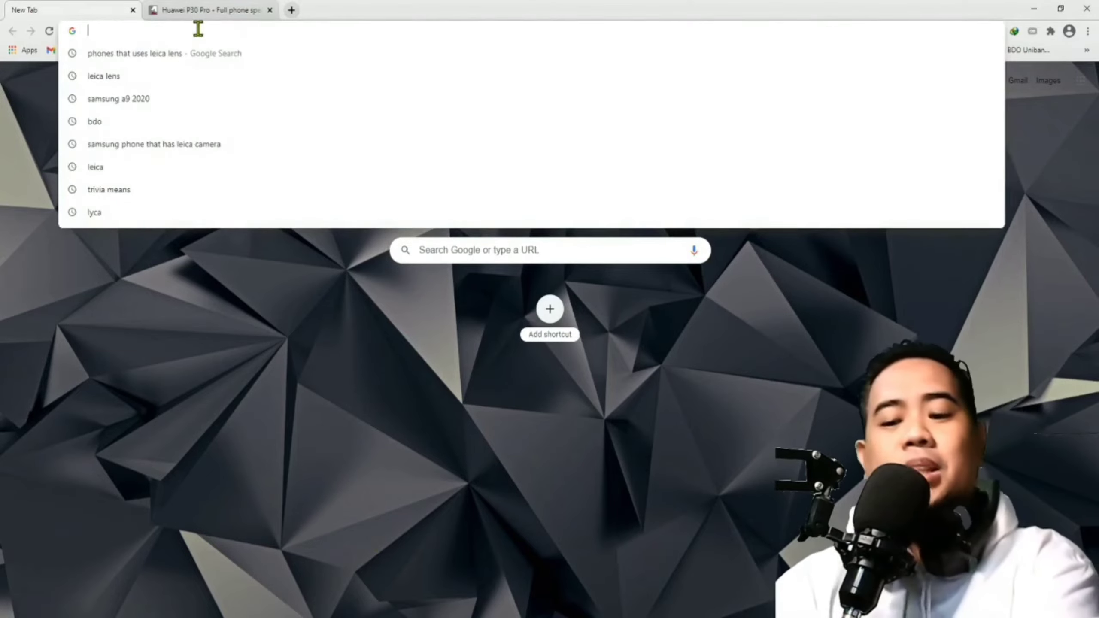
{"action": "type", "text": "imw"}
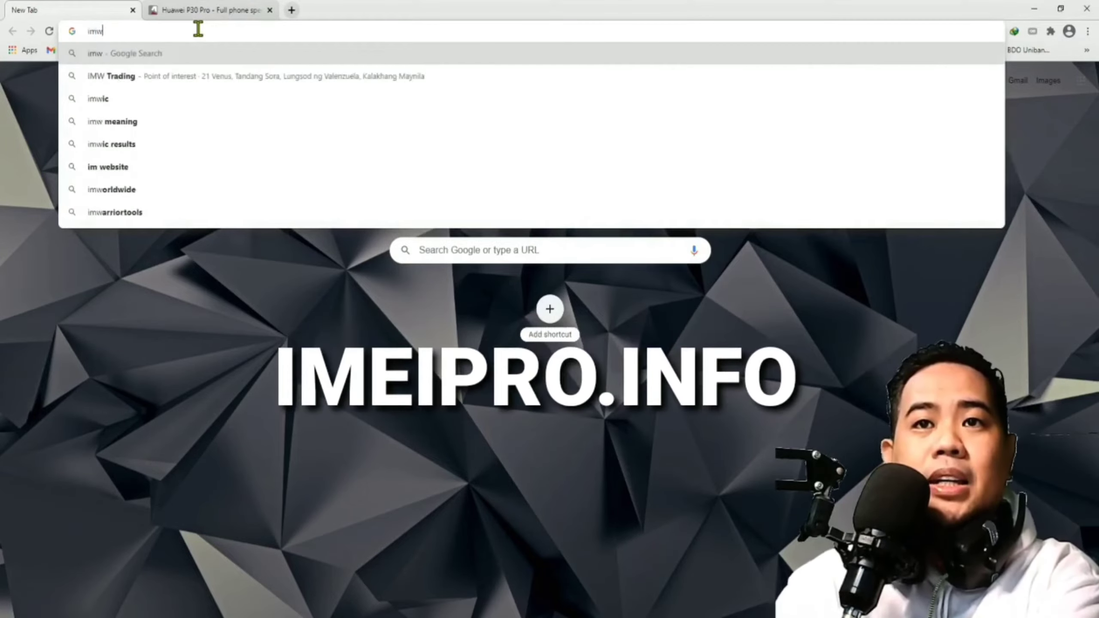
{"action": "key", "text": "BackSpace"}
{"action": "type", "text": "i"}
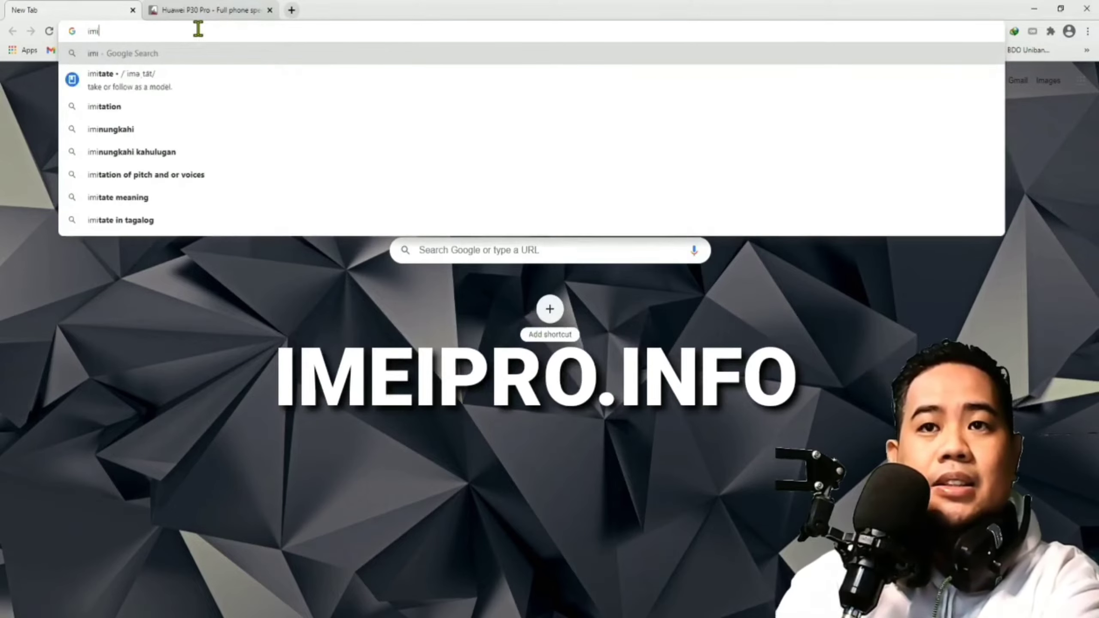
{"action": "key", "text": "BackSpace"}
{"action": "type", "text": "wipro"}
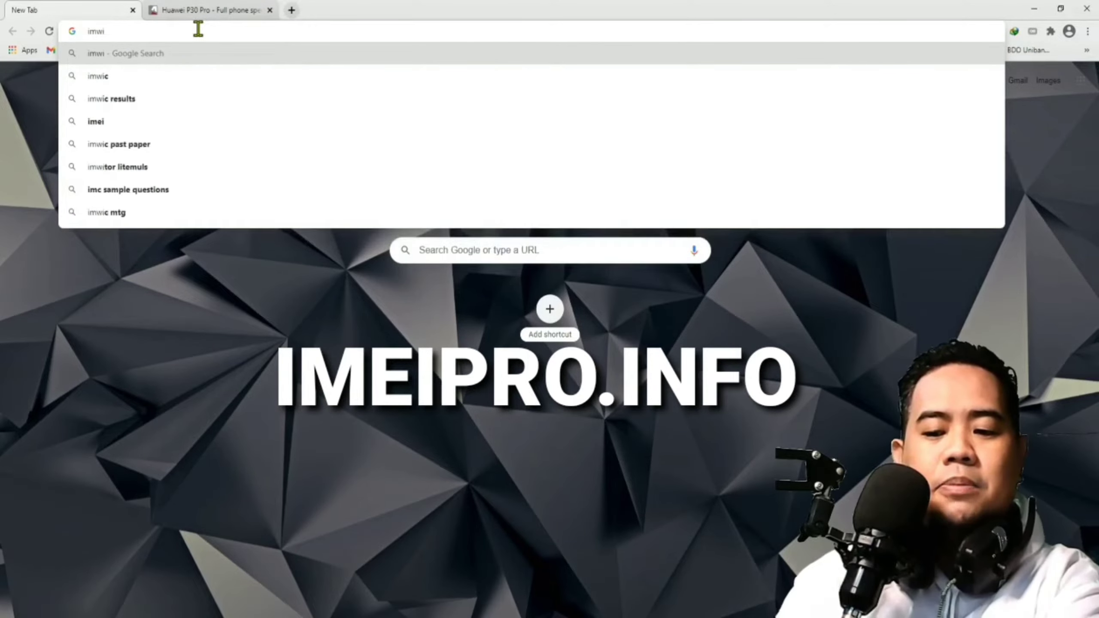
{"action": "type", "text": ".info"}
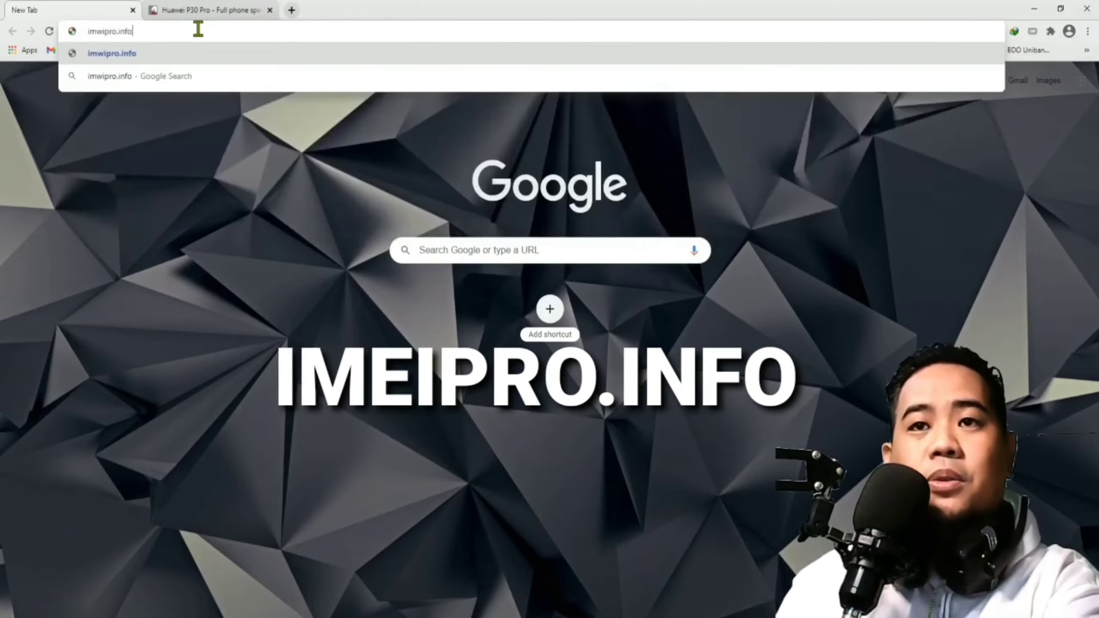
{"action": "key", "text": "Return"}
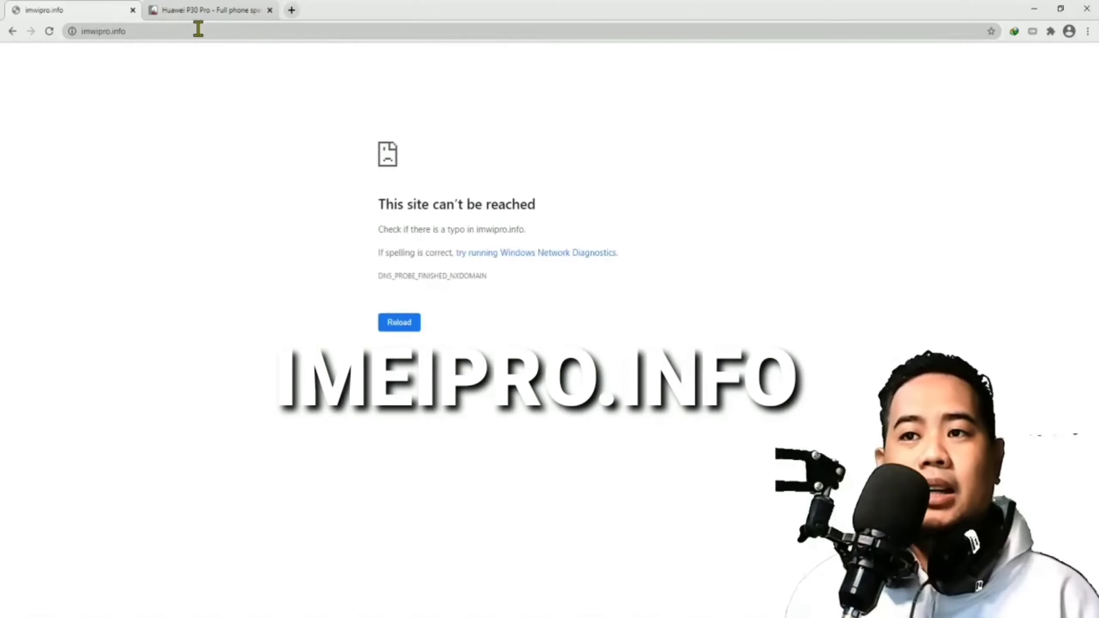
{"action": "left_click", "coordinate": [163, 37]}
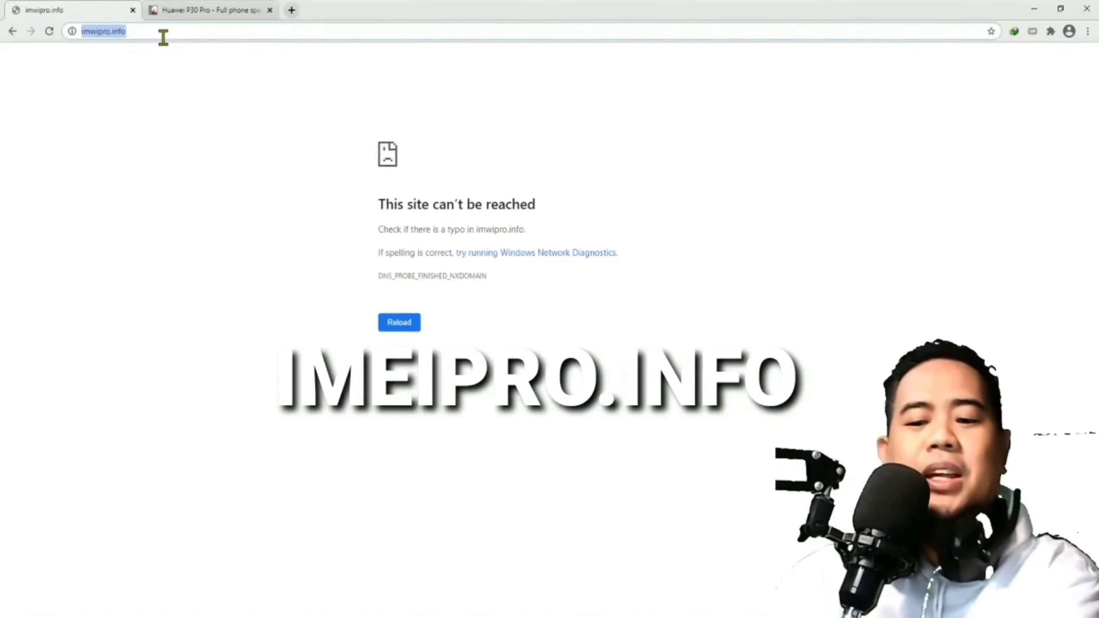
{"action": "type", "text": "imei"}
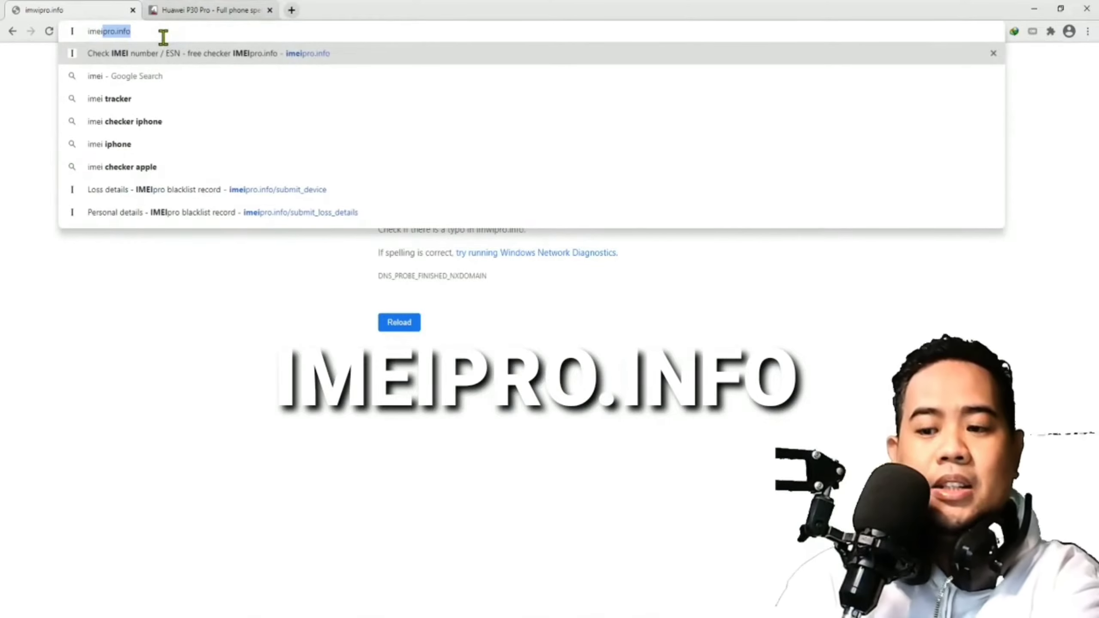
{"action": "key", "text": "Return"}
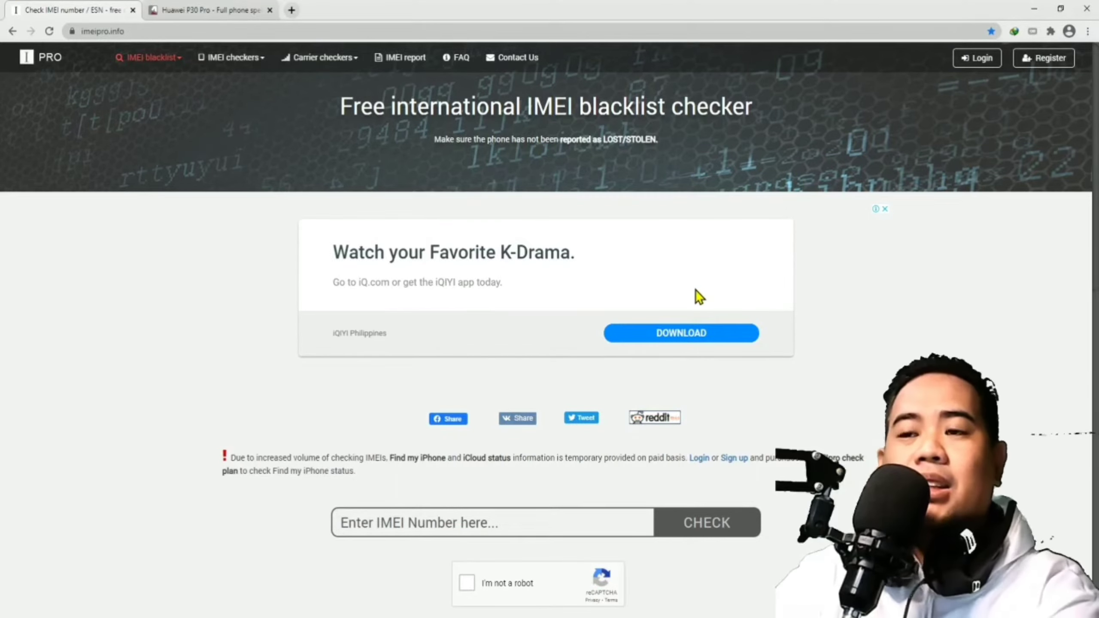
{"action": "scroll", "coordinate": [670, 342], "scroll_direction": "down", "scroll_amount": 2}
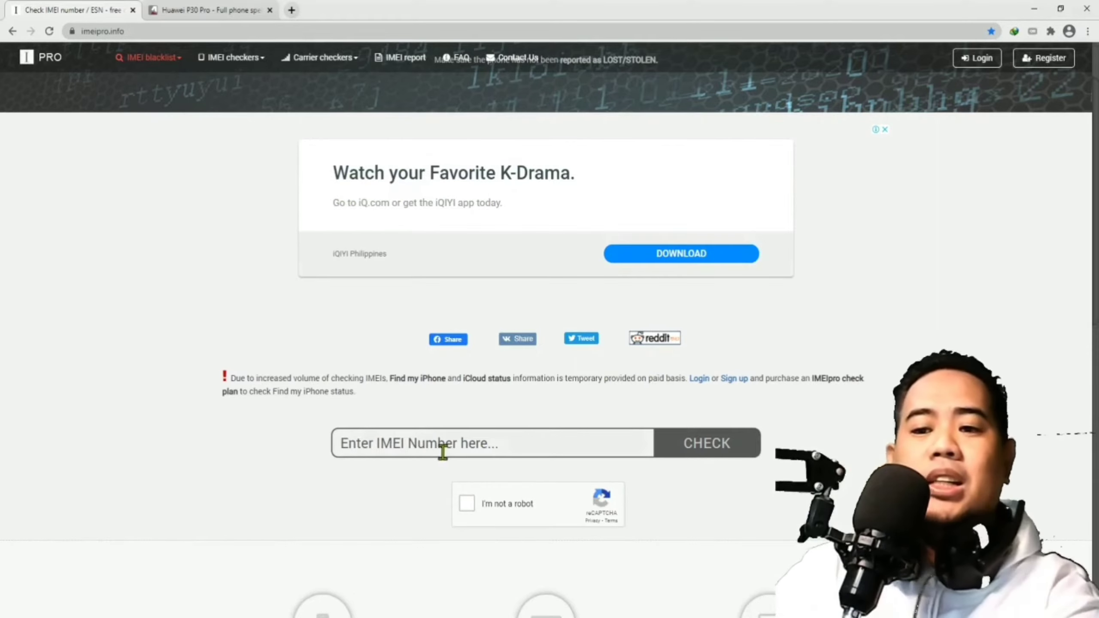
{"action": "left_click", "coordinate": [443, 452]}
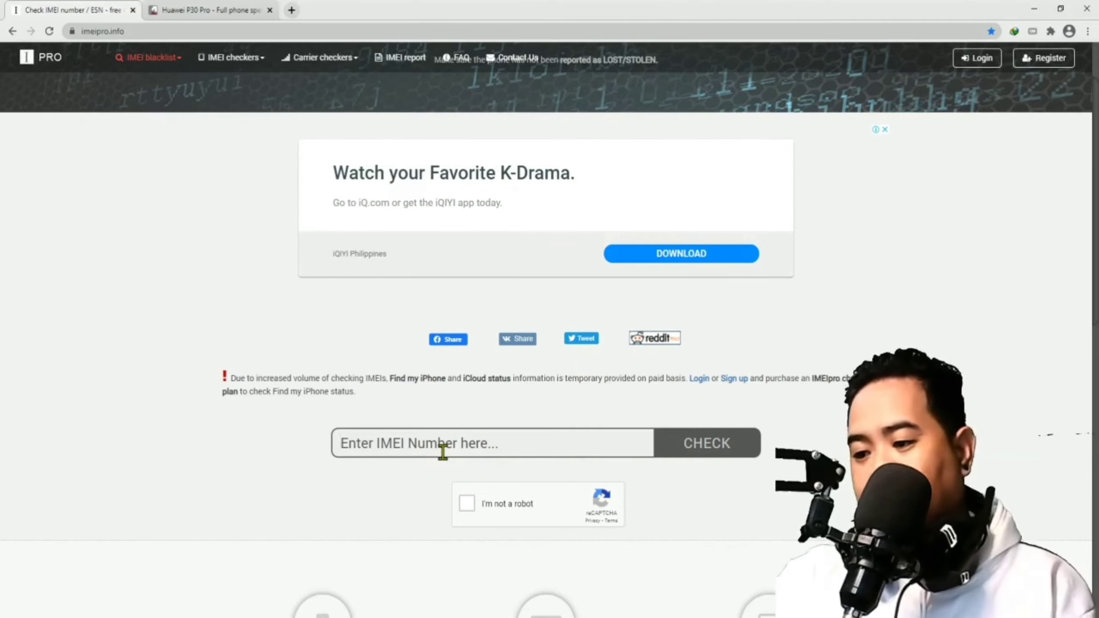
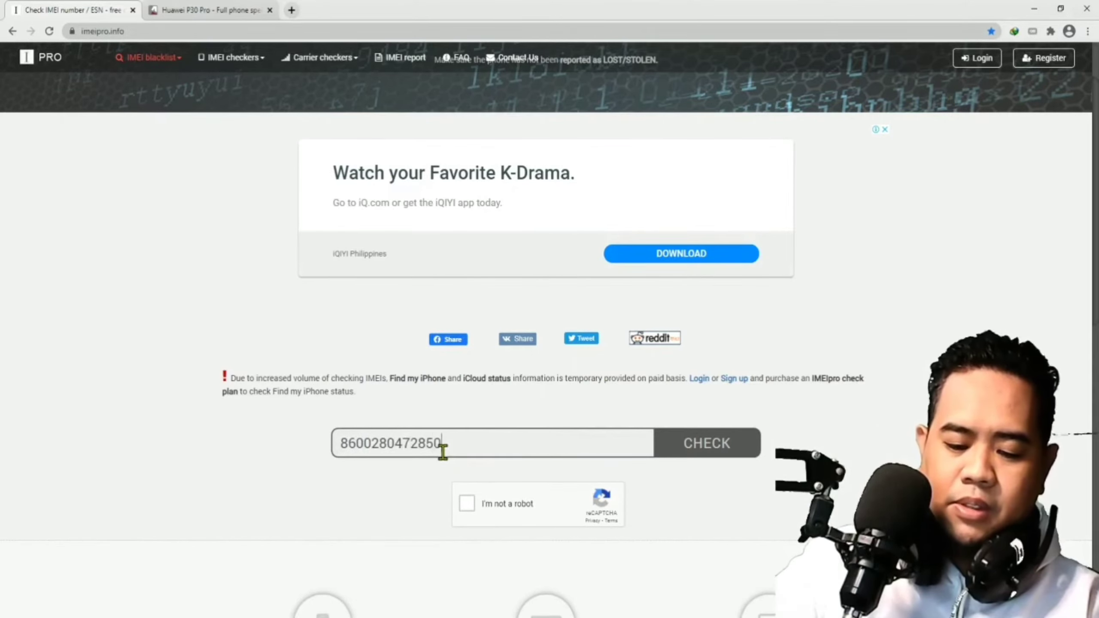
Step: Enter the phone's 15-digit IMEI and run the blacklist check
{"action": "scroll", "coordinate": [446, 446], "scroll_direction": "up", "scroll_amount": 1}
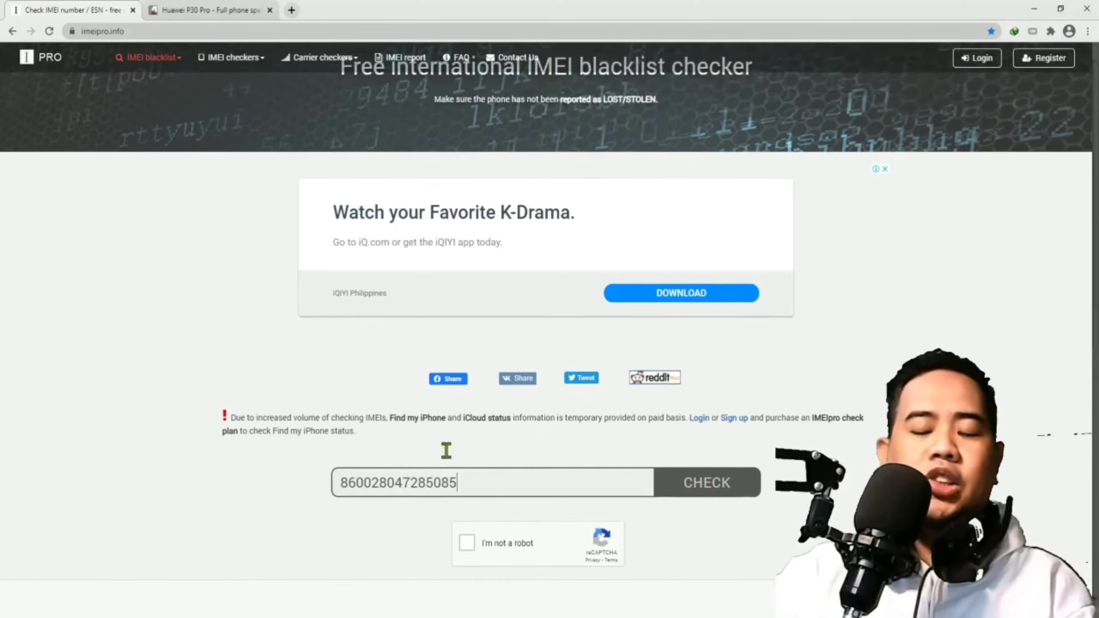
{"action": "left_click", "coordinate": [709, 494]}
{"action": "scroll", "coordinate": [588, 512], "scroll_direction": "down", "scroll_amount": 2}
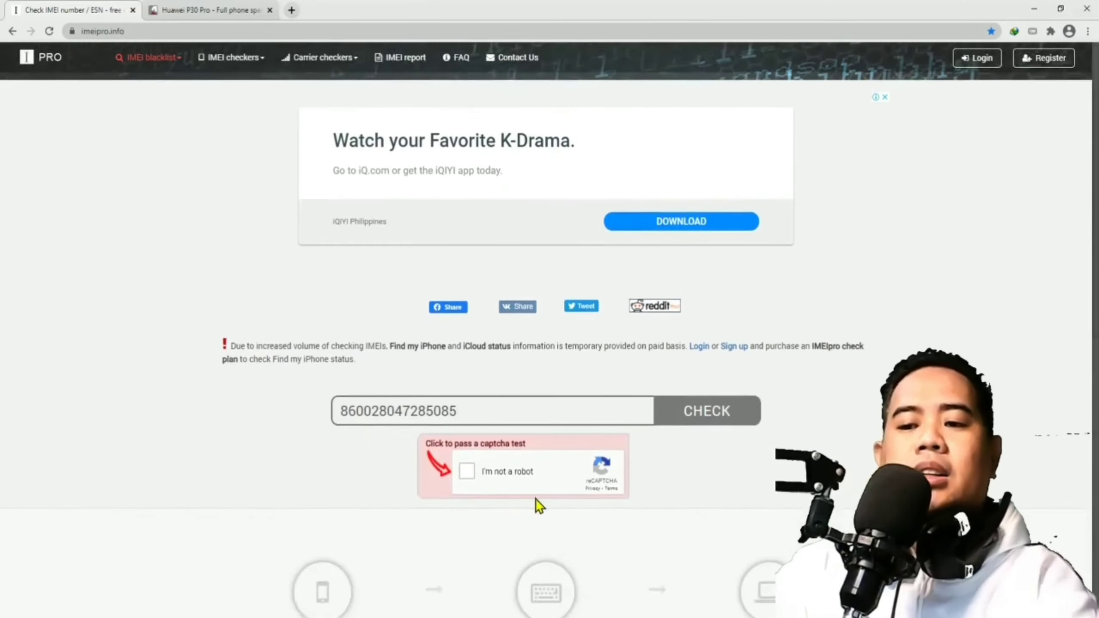
Step: Pass the reCAPTCHA and rerun the check, revealing a Samsung A9 2020 with CLEAN status
{"action": "left_click", "coordinate": [466, 474]}
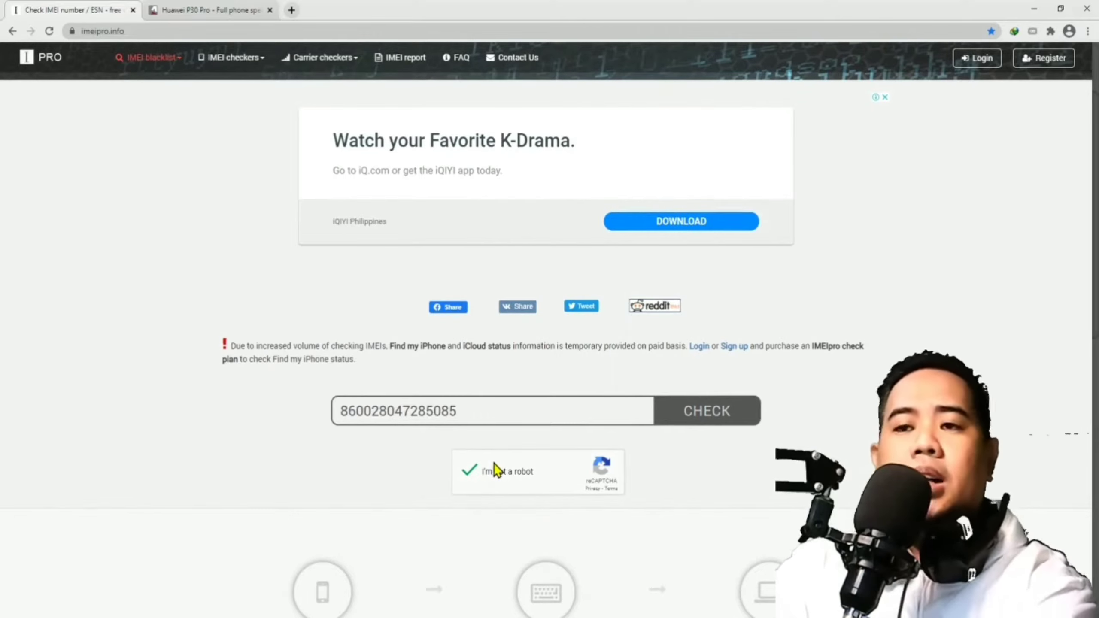
{"action": "scroll", "coordinate": [519, 476], "scroll_direction": "down", "scroll_amount": 1}
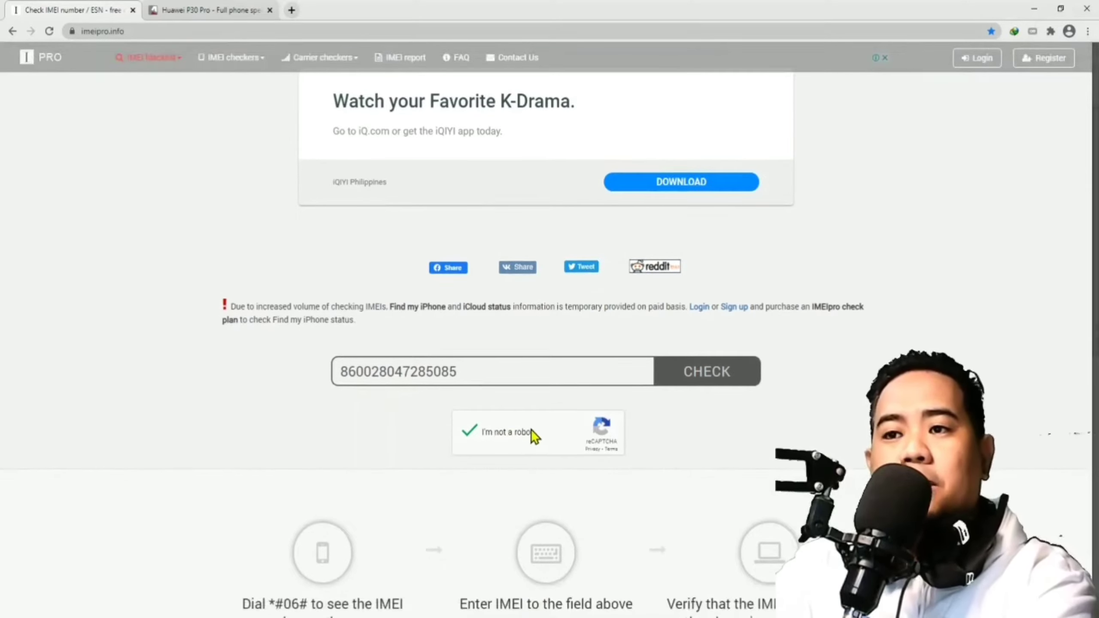
{"action": "scroll", "coordinate": [623, 398], "scroll_direction": "down", "scroll_amount": 1}
{"action": "scroll", "coordinate": [630, 406], "scroll_direction": "up", "scroll_amount": 2}
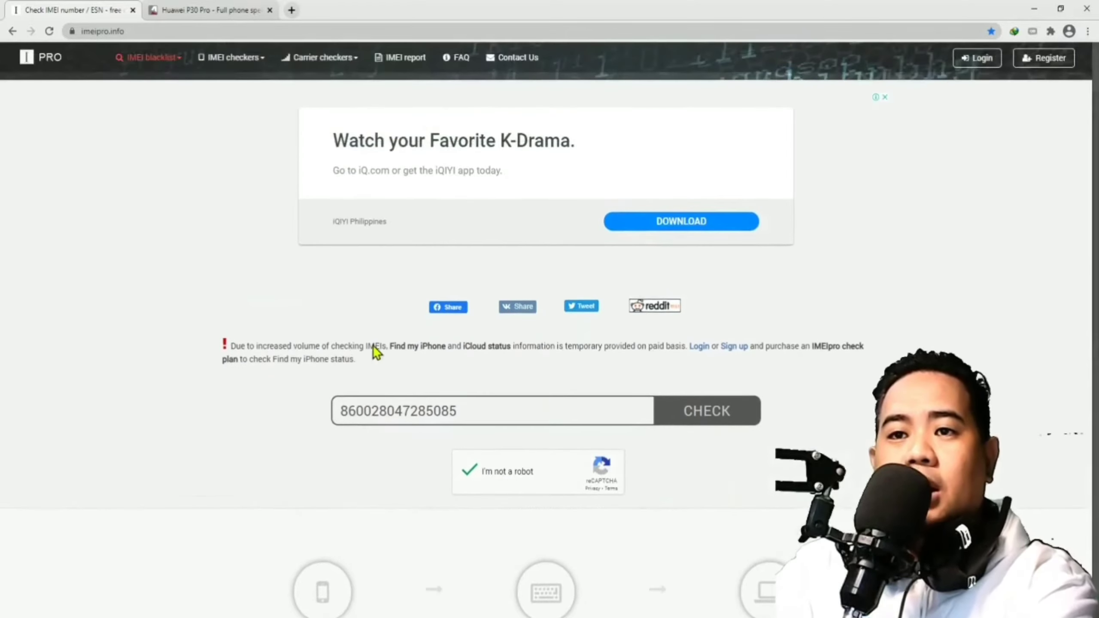
{"action": "left_click", "coordinate": [698, 417]}
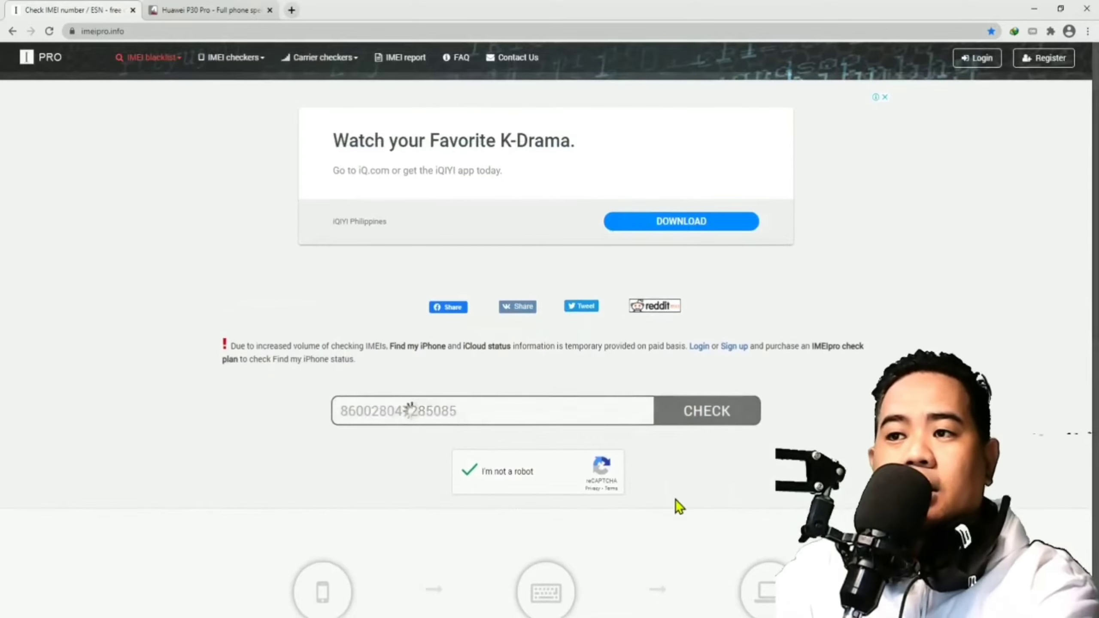
{"action": "scroll", "coordinate": [649, 565], "scroll_direction": "down", "scroll_amount": 3}
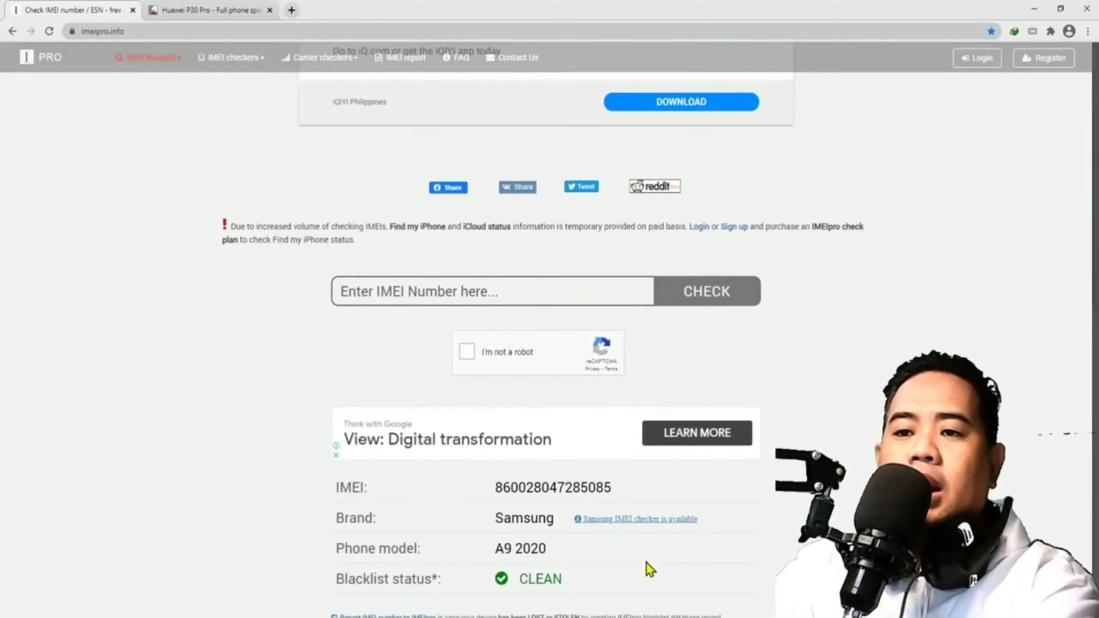
{"action": "scroll", "coordinate": [647, 563], "scroll_direction": "down", "scroll_amount": 2}
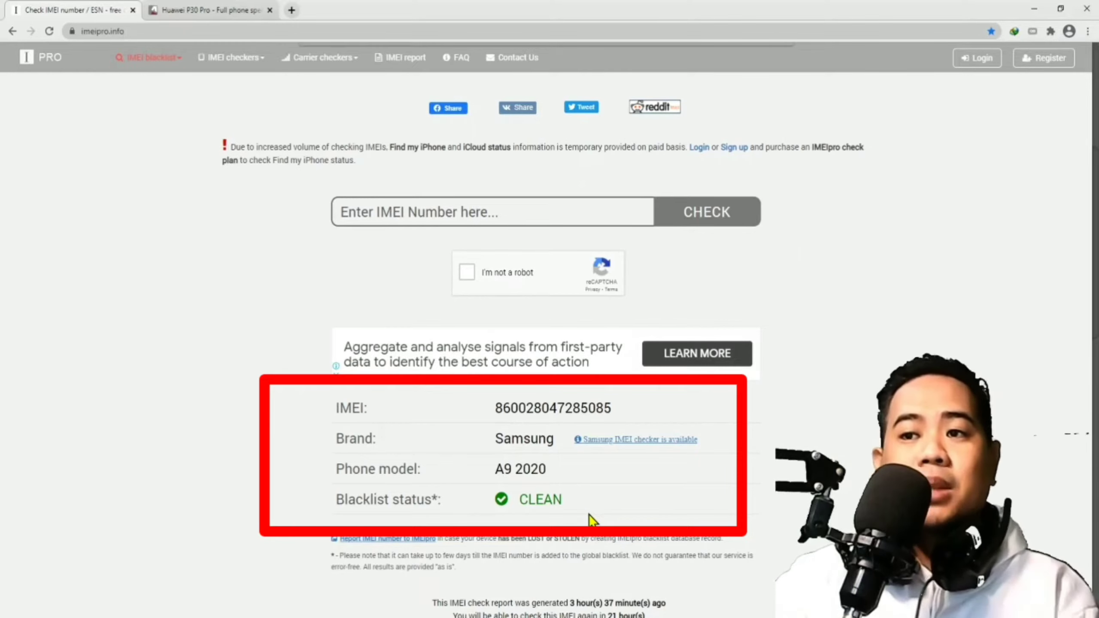
{"action": "scroll", "coordinate": [577, 502], "scroll_direction": "down", "scroll_amount": 2}
{"action": "scroll", "coordinate": [577, 502], "scroll_direction": "up", "scroll_amount": 1}
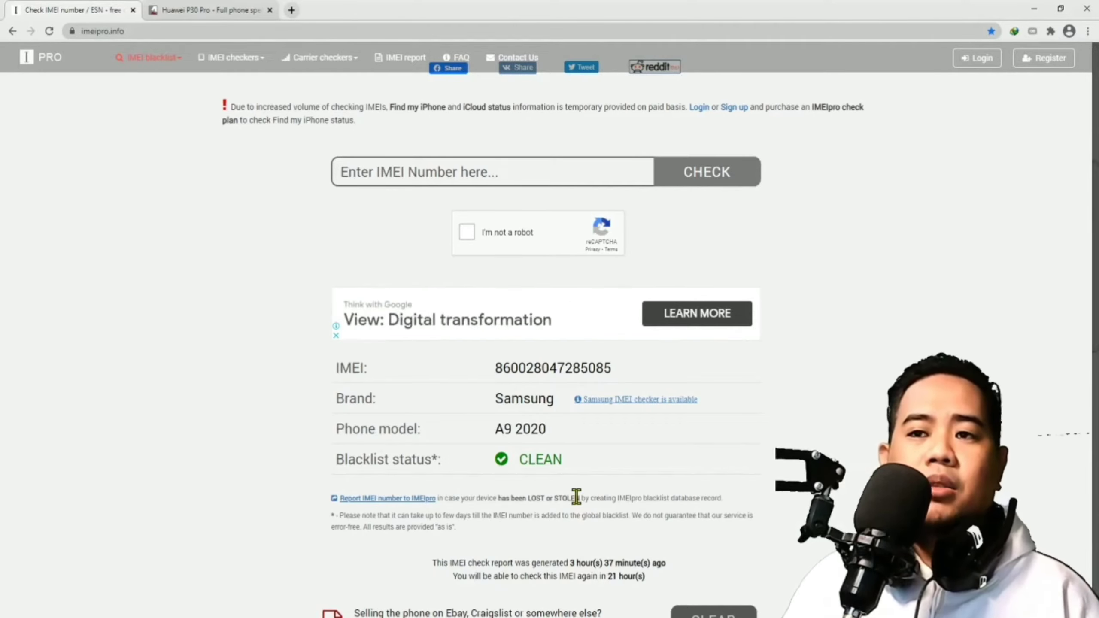
Step: Scroll down to the 'Universal mobile phone IMEI check service' section about reporting lost phones
{"action": "scroll", "coordinate": [577, 497], "scroll_direction": "down", "scroll_amount": 1}
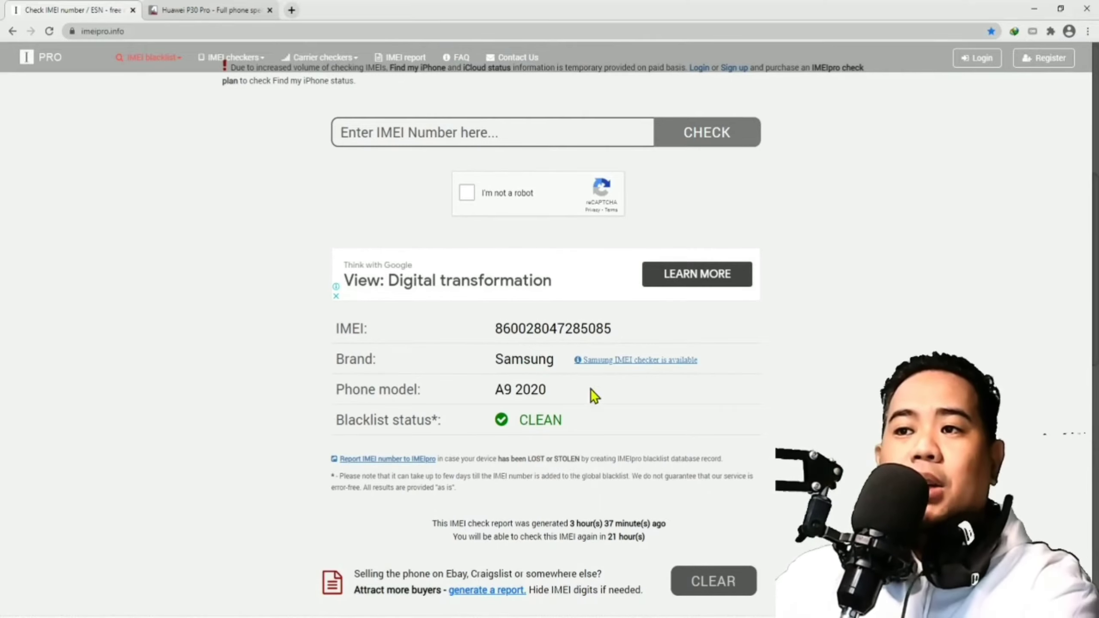
{"action": "scroll", "coordinate": [525, 450], "scroll_direction": "down", "scroll_amount": 7}
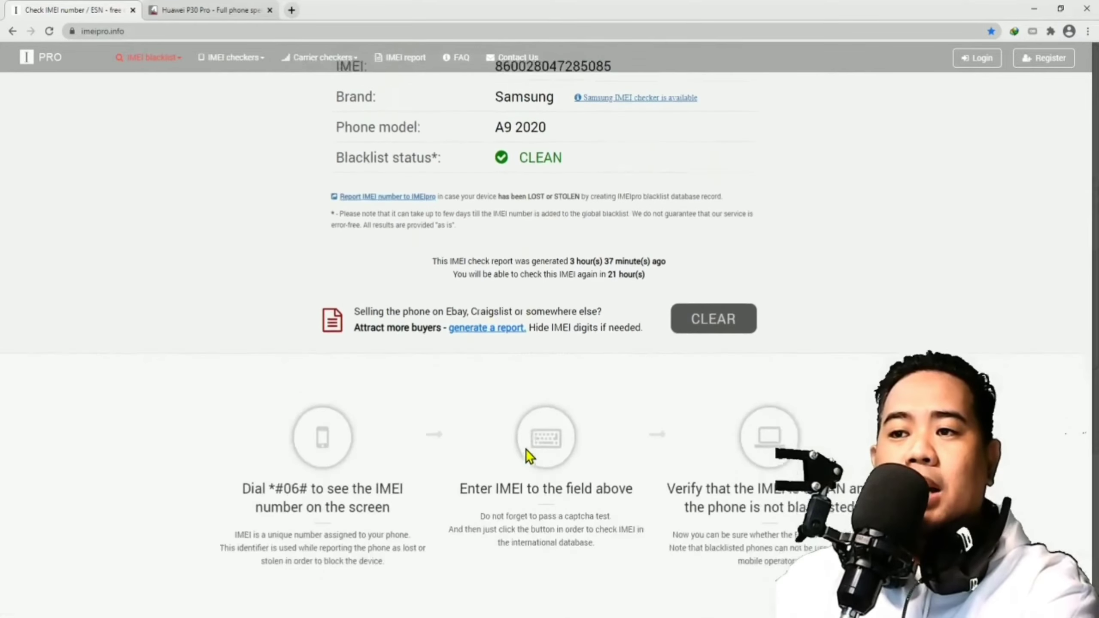
{"action": "scroll", "coordinate": [529, 456], "scroll_direction": "down", "scroll_amount": 10}
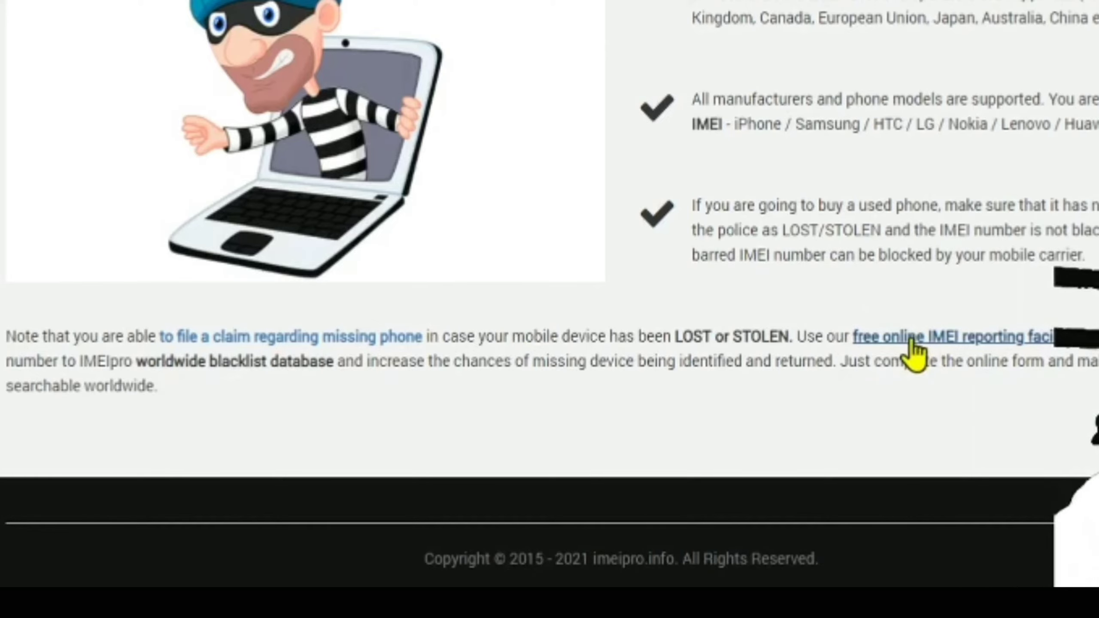
Step: Open the free online IMEI reporting facility for lost or stolen phones
{"action": "left_click", "coordinate": [911, 338]}
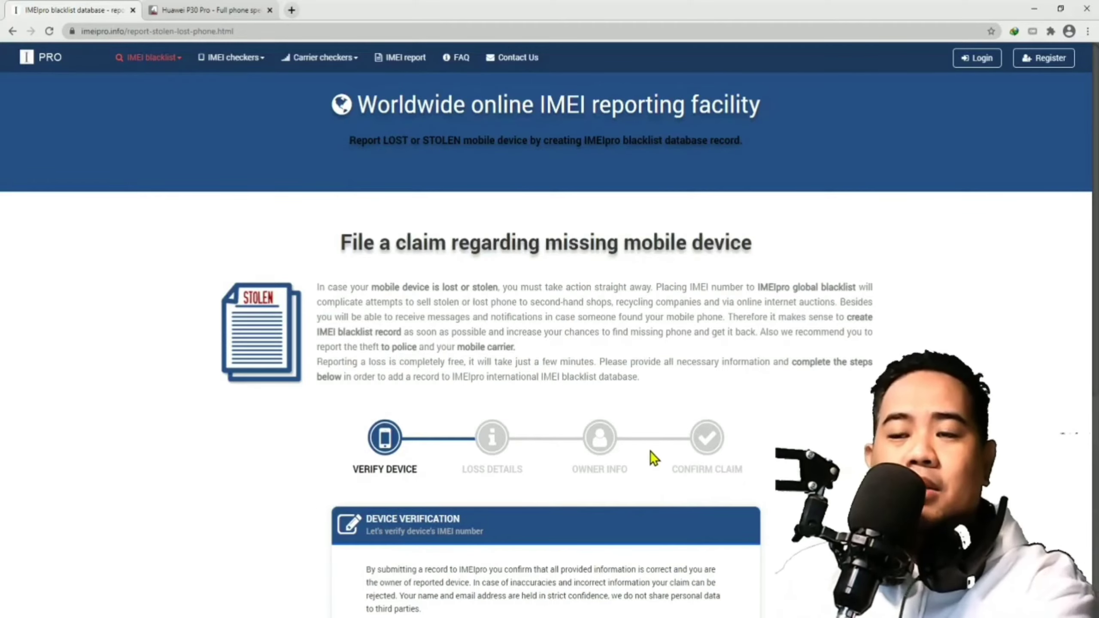
{"action": "scroll", "coordinate": [627, 497], "scroll_direction": "down", "scroll_amount": 5}
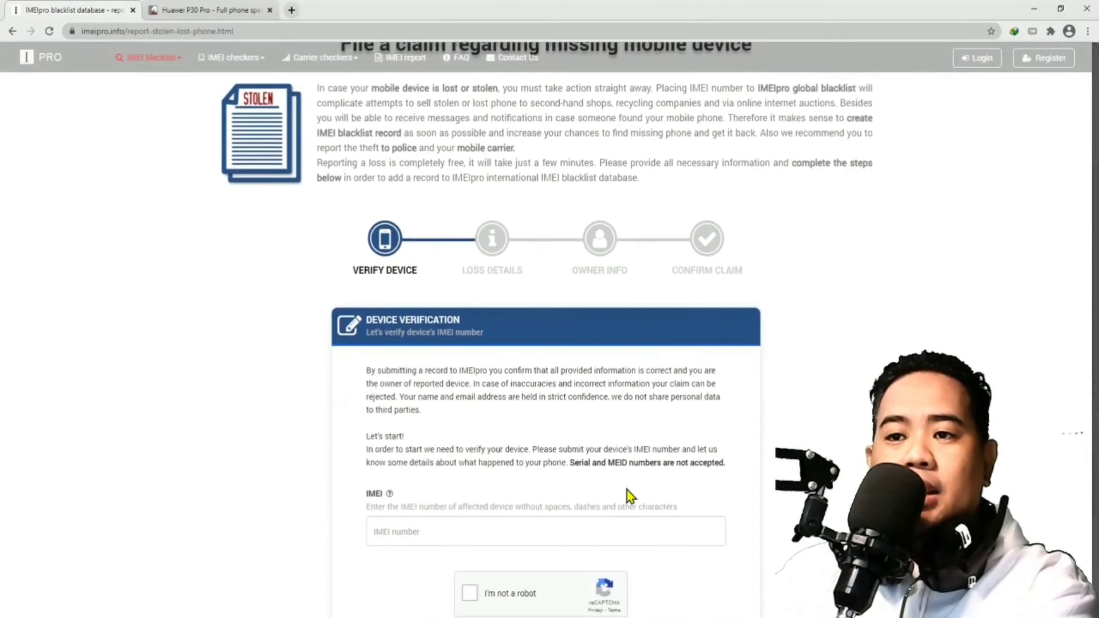
{"action": "scroll", "coordinate": [629, 496], "scroll_direction": "down", "scroll_amount": 2}
Step: Enter the 15-digit IMEI, leave Special signs empty, and proceed as a Samsung A9 2020
{"action": "left_click", "coordinate": [440, 458]}
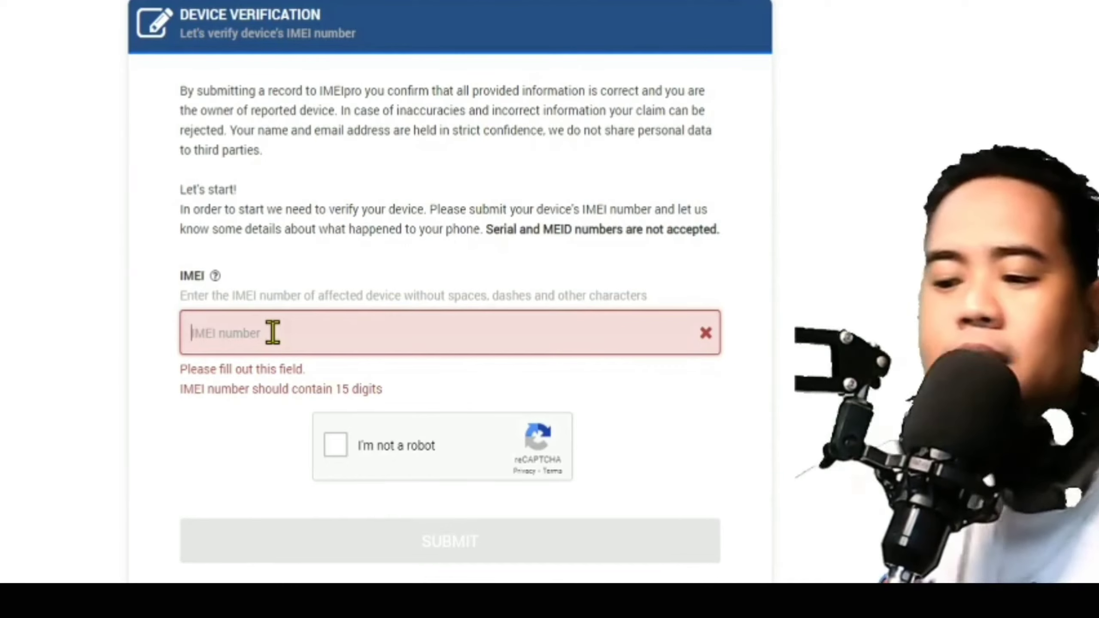
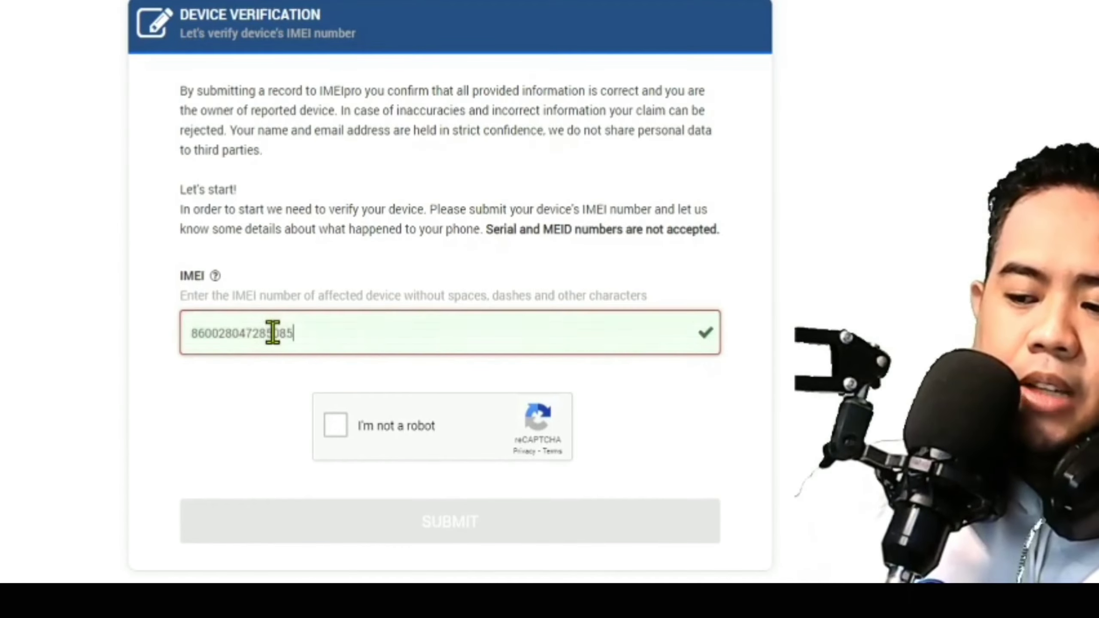
{"action": "scroll", "coordinate": [515, 505], "scroll_direction": "down", "scroll_amount": 2}
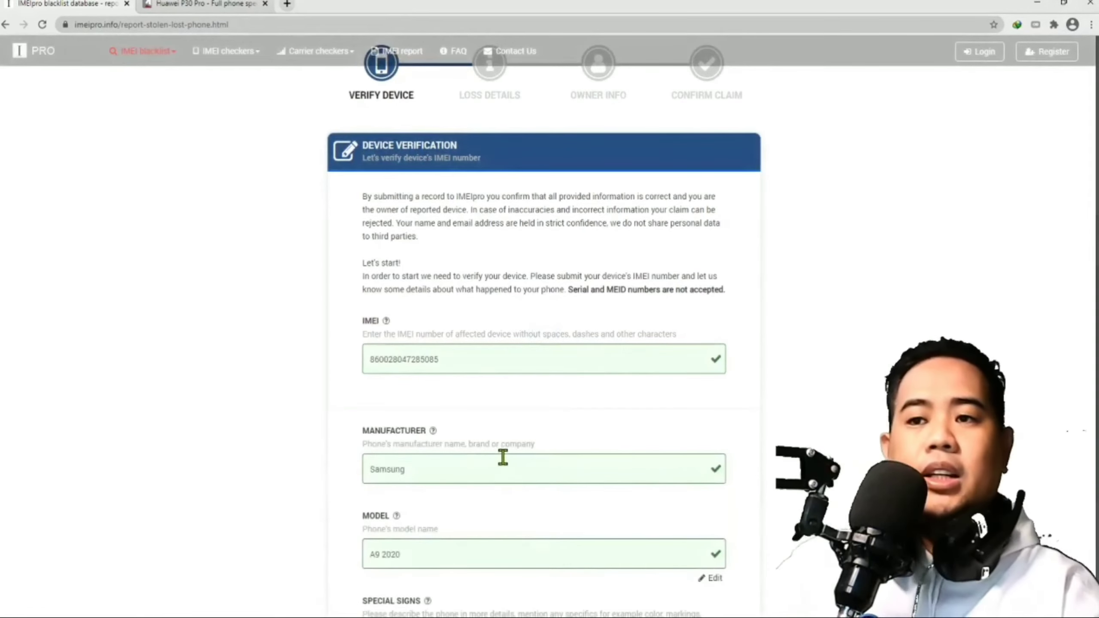
{"action": "scroll", "coordinate": [509, 472], "scroll_direction": "down", "scroll_amount": 5}
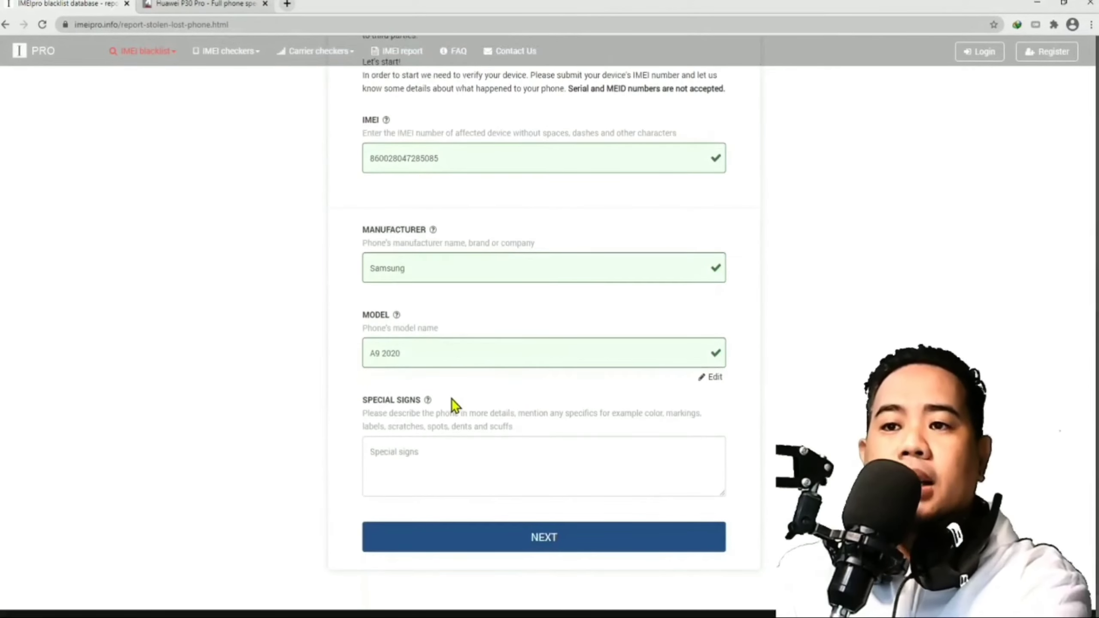
{"action": "left_click", "coordinate": [431, 462]}
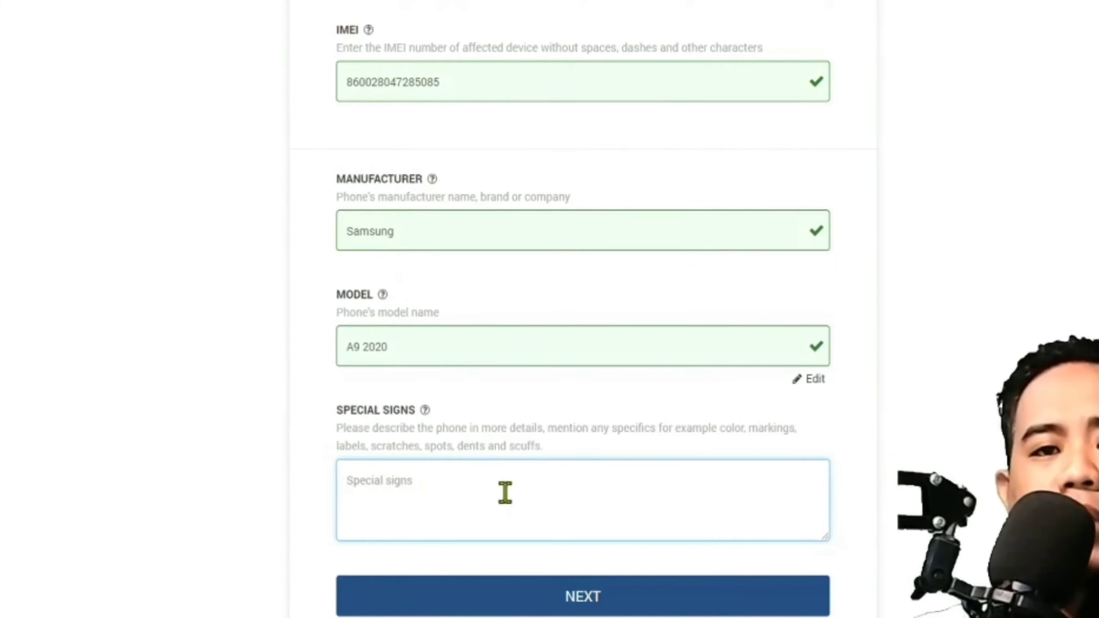
{"action": "left_click", "coordinate": [554, 607]}
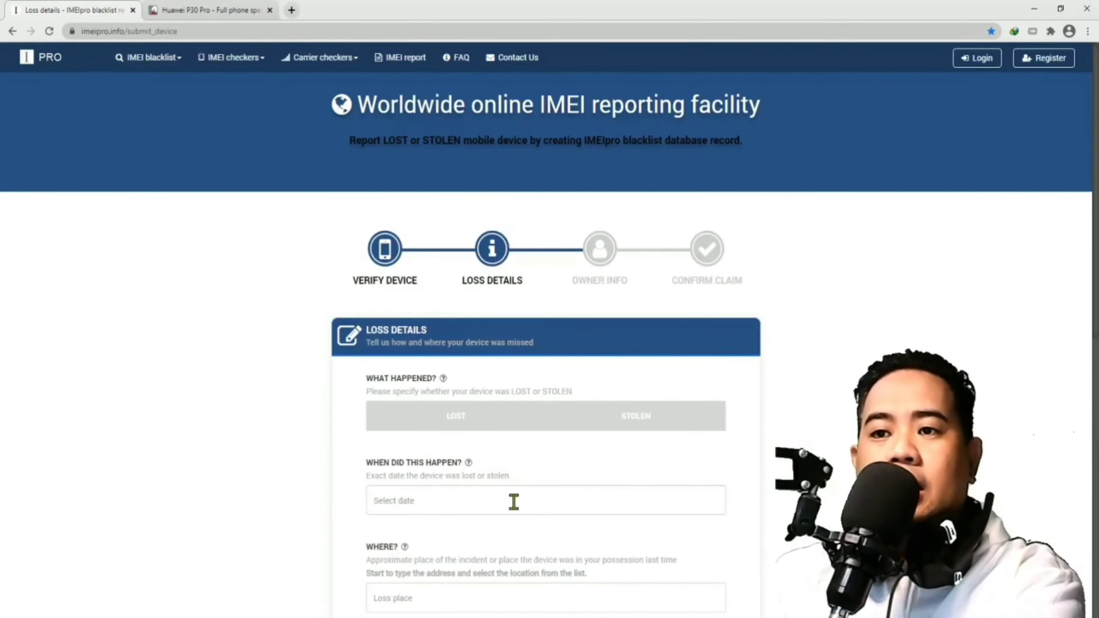
Step: Set the loss date to 19 January 2021
{"action": "scroll", "coordinate": [515, 501], "scroll_direction": "down", "scroll_amount": 2}
{"action": "left_click", "coordinate": [444, 427]}
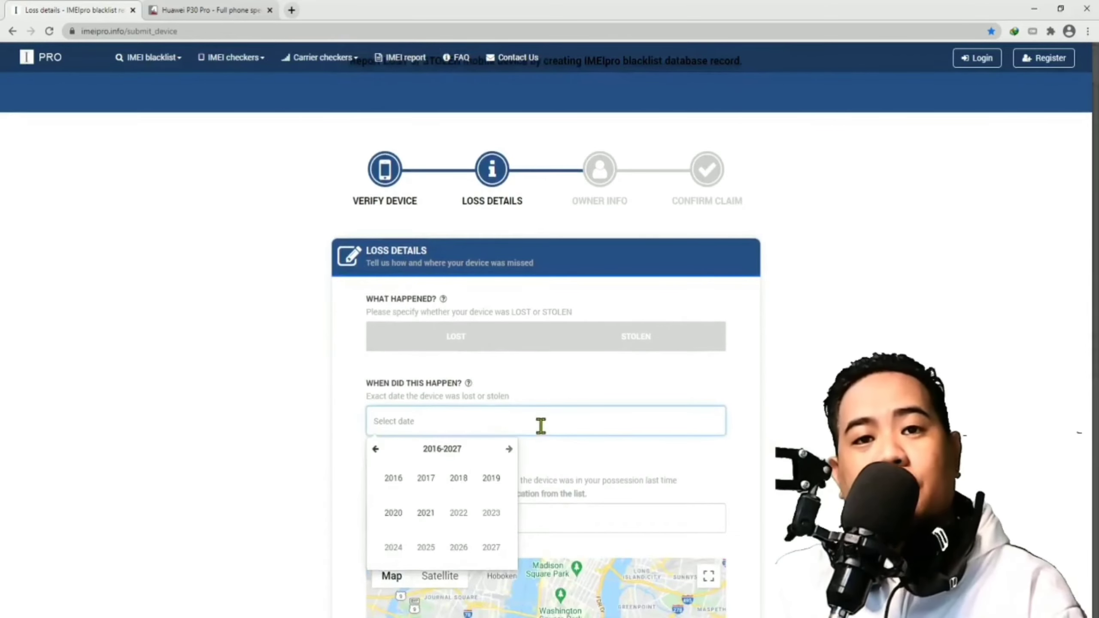
{"action": "left_click", "coordinate": [497, 453]}
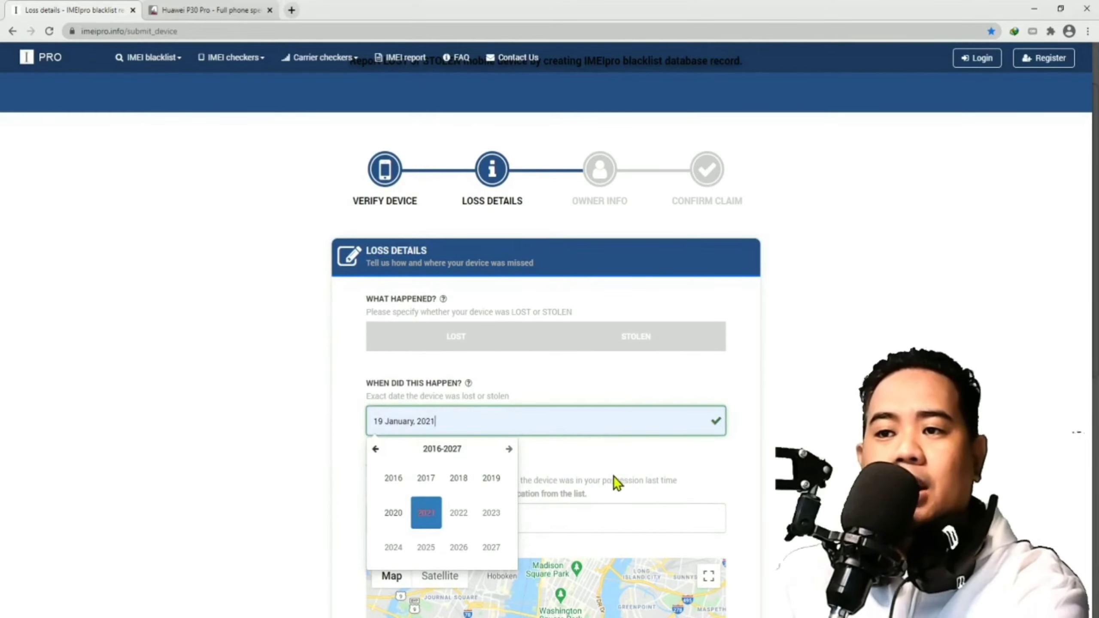
{"action": "left_click", "coordinate": [596, 477]}
{"action": "scroll", "coordinate": [562, 472], "scroll_direction": "down", "scroll_amount": 2}
Step: Set the loss place to San Miguel, Bulacan, Philippines
{"action": "left_click", "coordinate": [448, 447]}
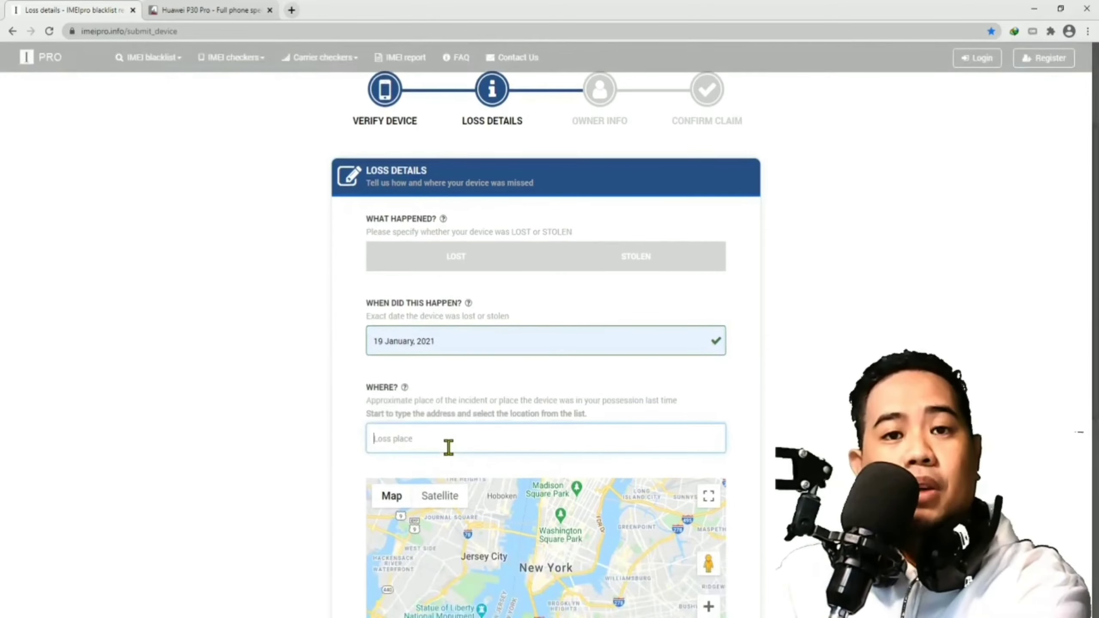
{"action": "scroll", "coordinate": [448, 447], "scroll_direction": "down", "scroll_amount": 3}
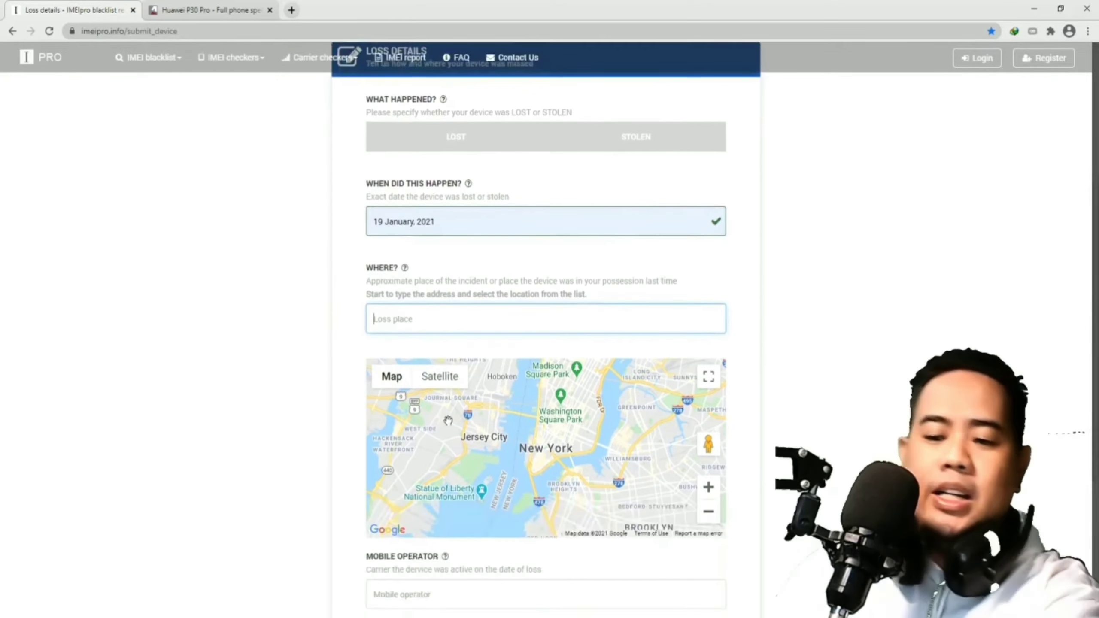
{"action": "type", "text": "san mi"}
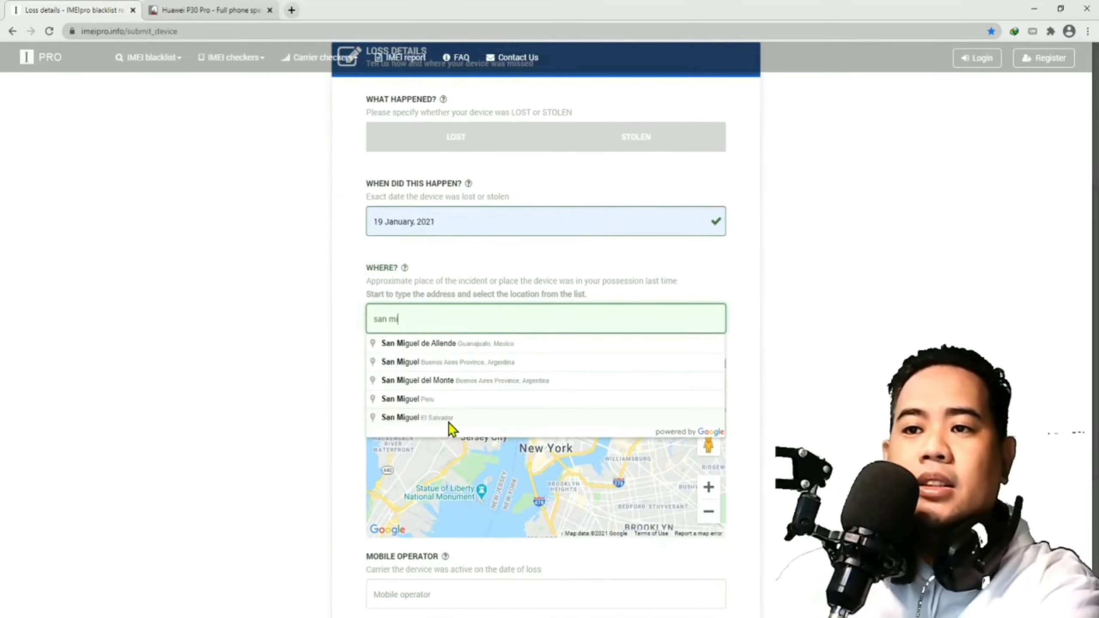
{"action": "type", "text": "guel"}
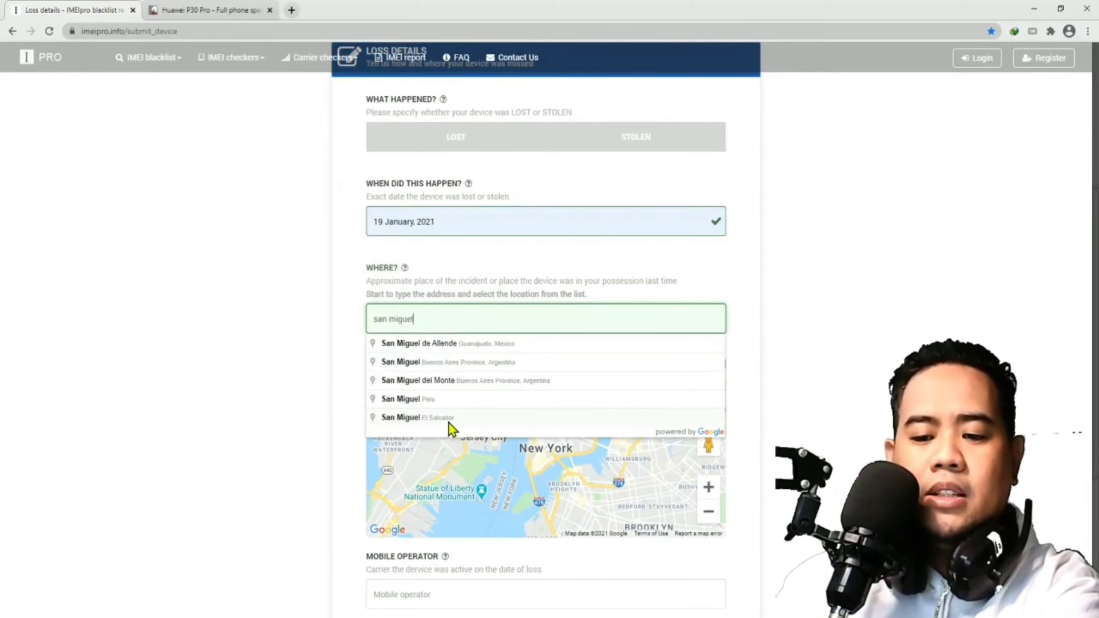
{"action": "type", "text": " bulacan"}
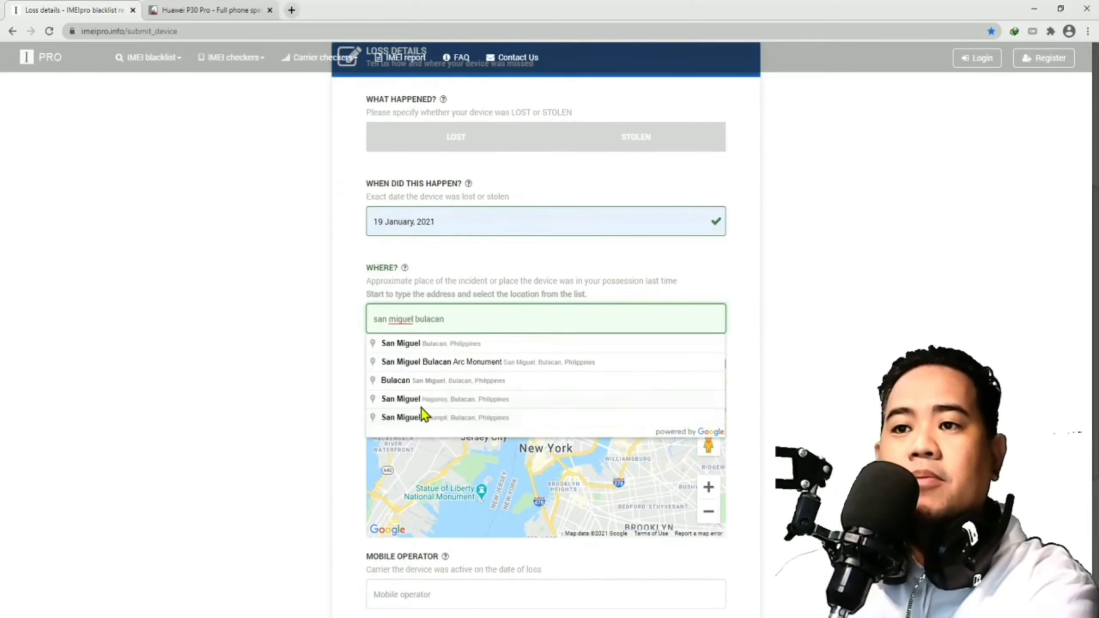
{"action": "left_click", "coordinate": [443, 383]}
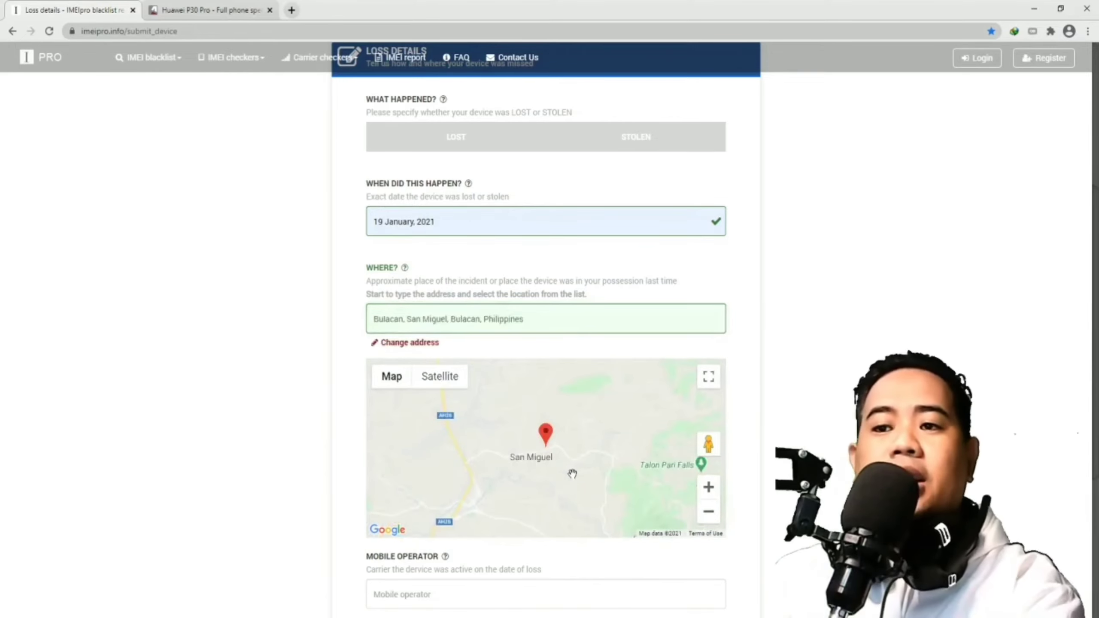
{"action": "scroll", "coordinate": [554, 458], "scroll_direction": "down", "scroll_amount": 1}
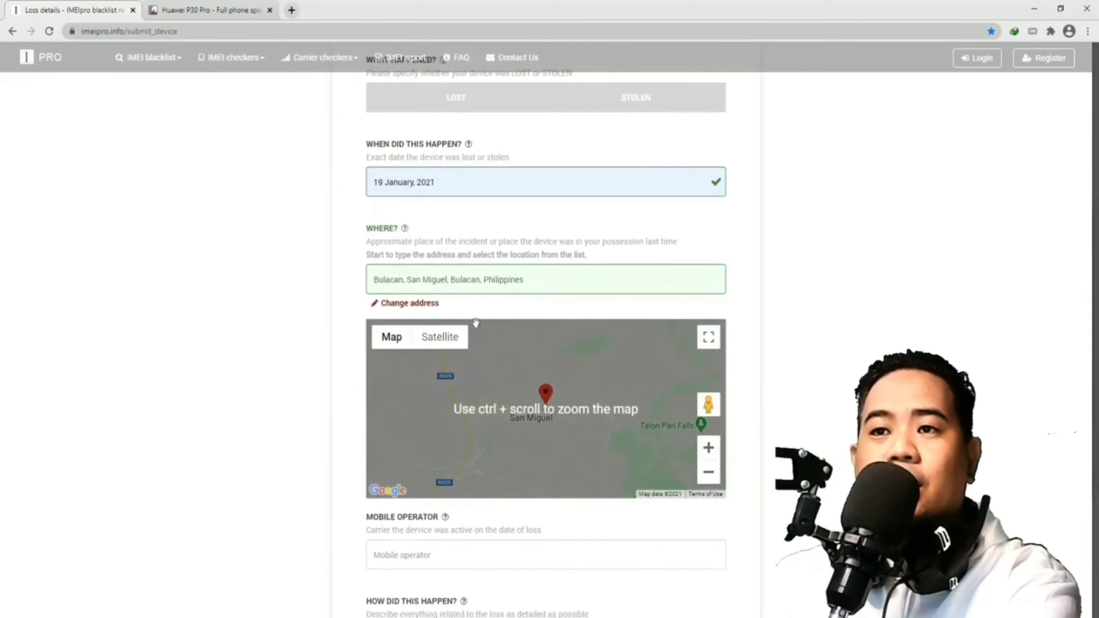
{"action": "scroll", "coordinate": [486, 430], "scroll_direction": "down", "scroll_amount": 2}
Step: Enter 'smart talk and text' as operator and a loss description beginning 'it was lost while trave'
{"action": "left_click", "coordinate": [444, 476]}
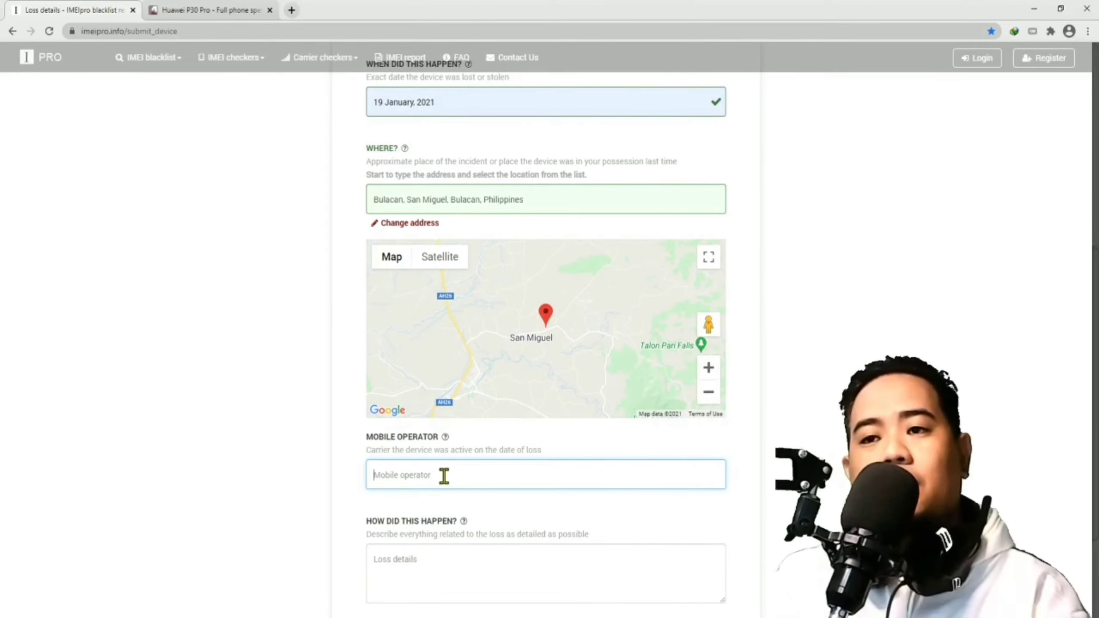
{"action": "type", "text": "smart talk and text"}
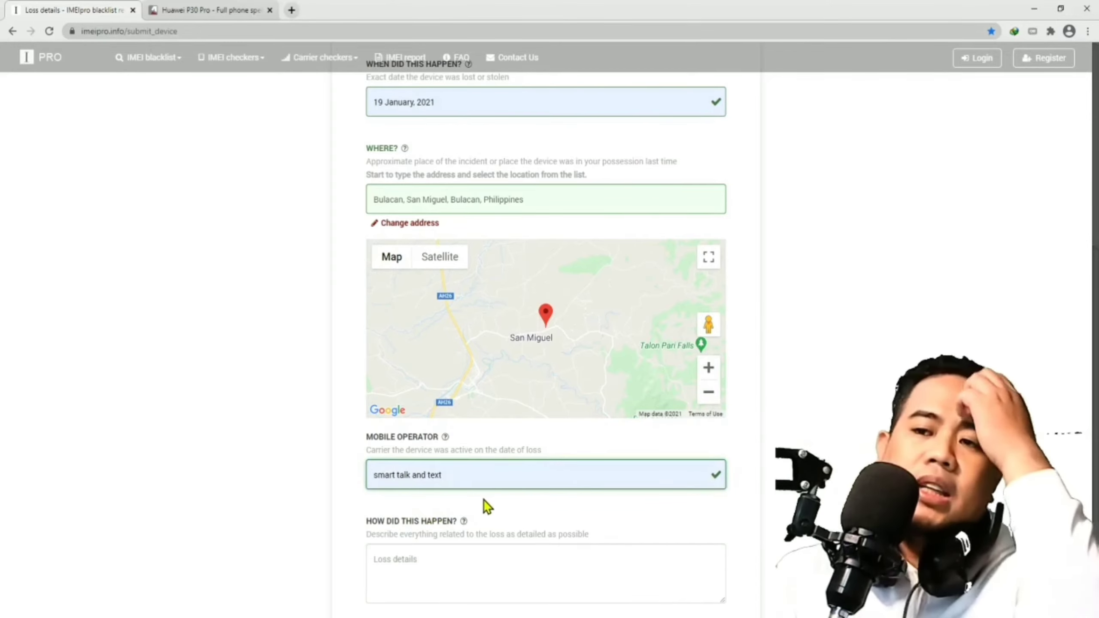
{"action": "scroll", "coordinate": [484, 507], "scroll_direction": "down", "scroll_amount": 2}
{"action": "left_click", "coordinate": [441, 450]}
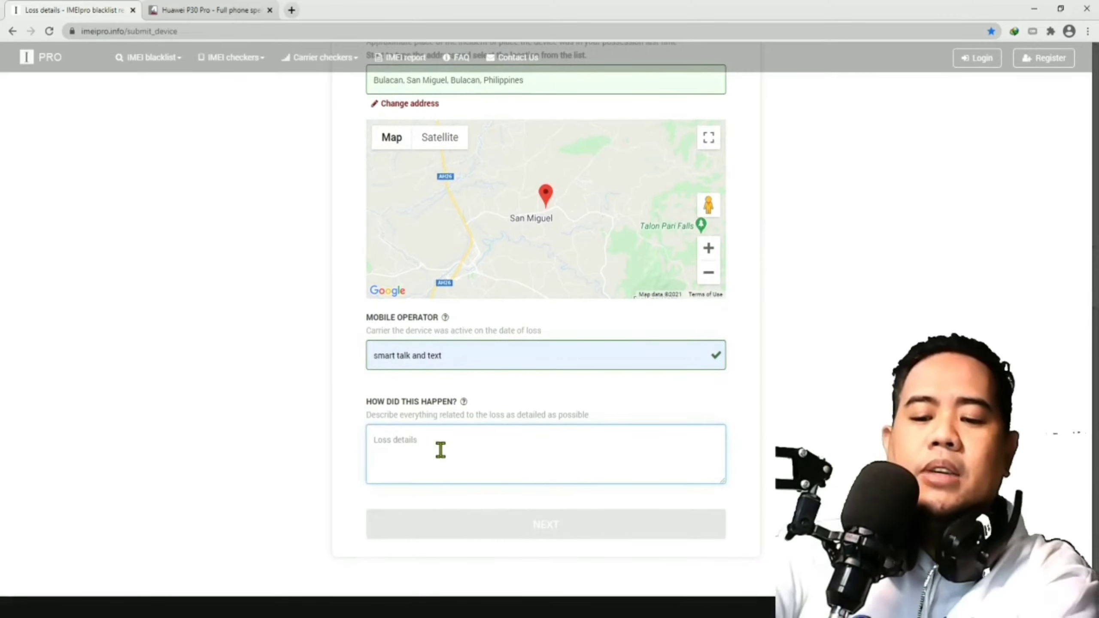
{"action": "type", "text": "it was lost"}
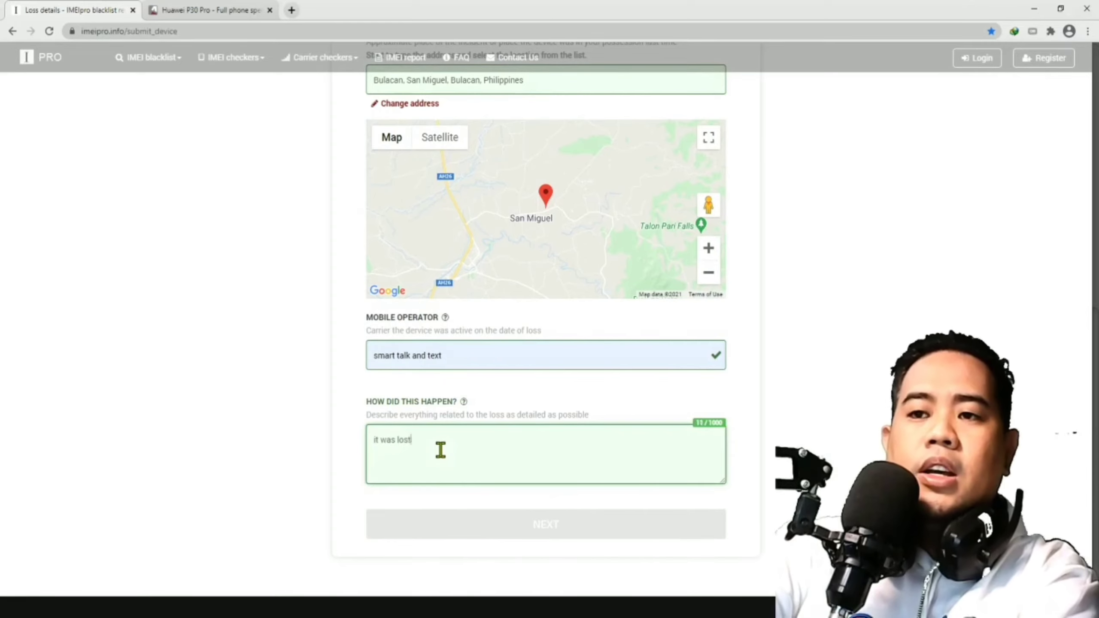
{"action": "type", "text": " while "}
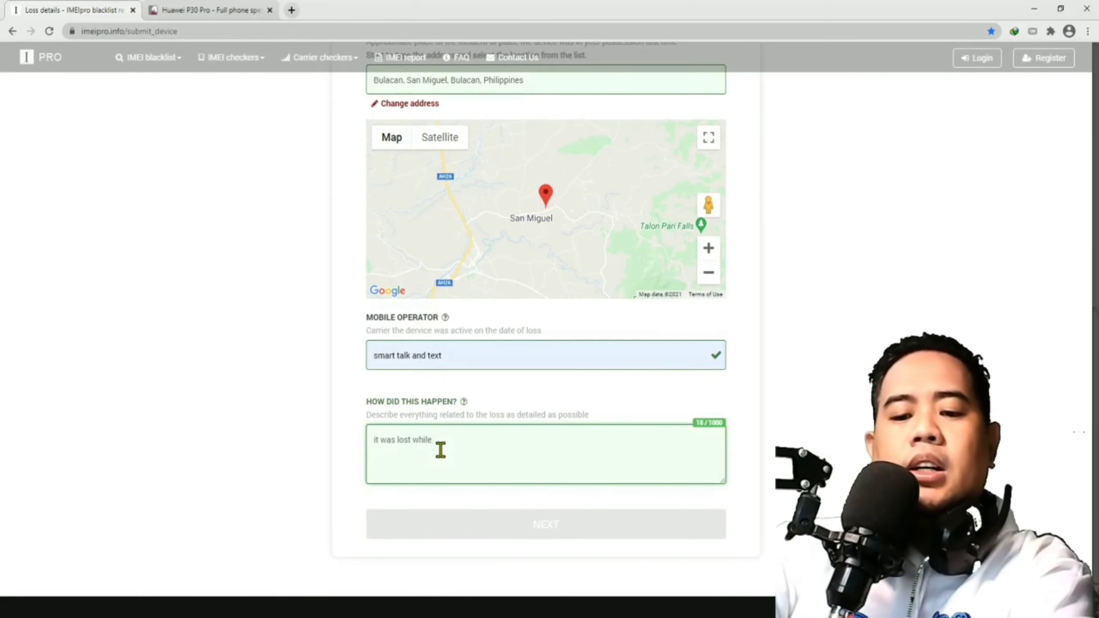
{"action": "type", "text": "travelling"}
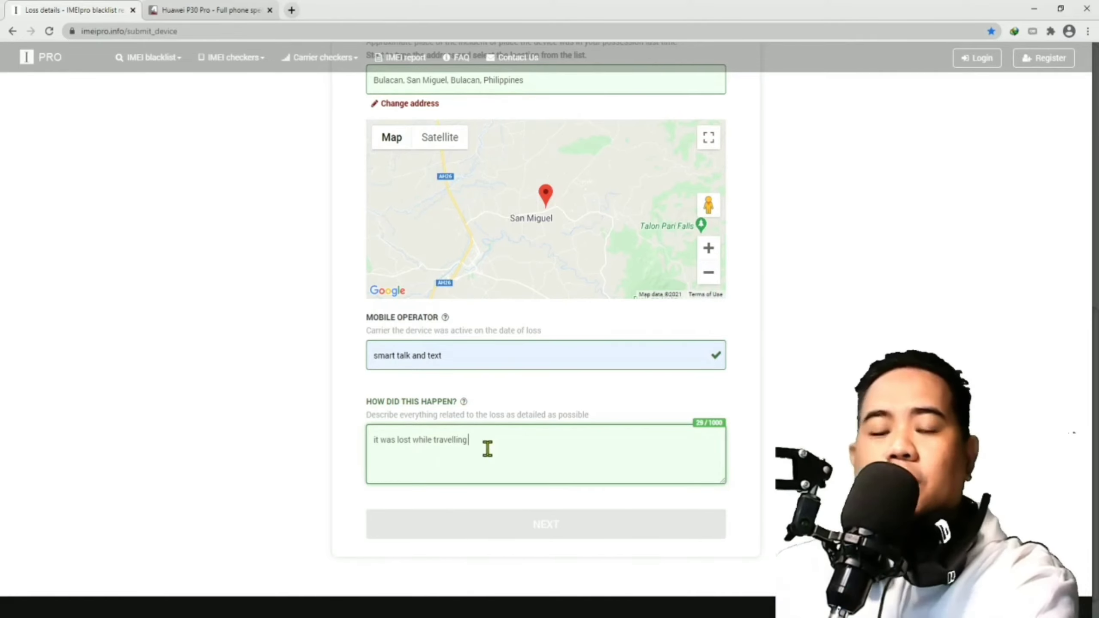
{"action": "scroll", "coordinate": [491, 447], "scroll_direction": "down", "scroll_amount": 1}
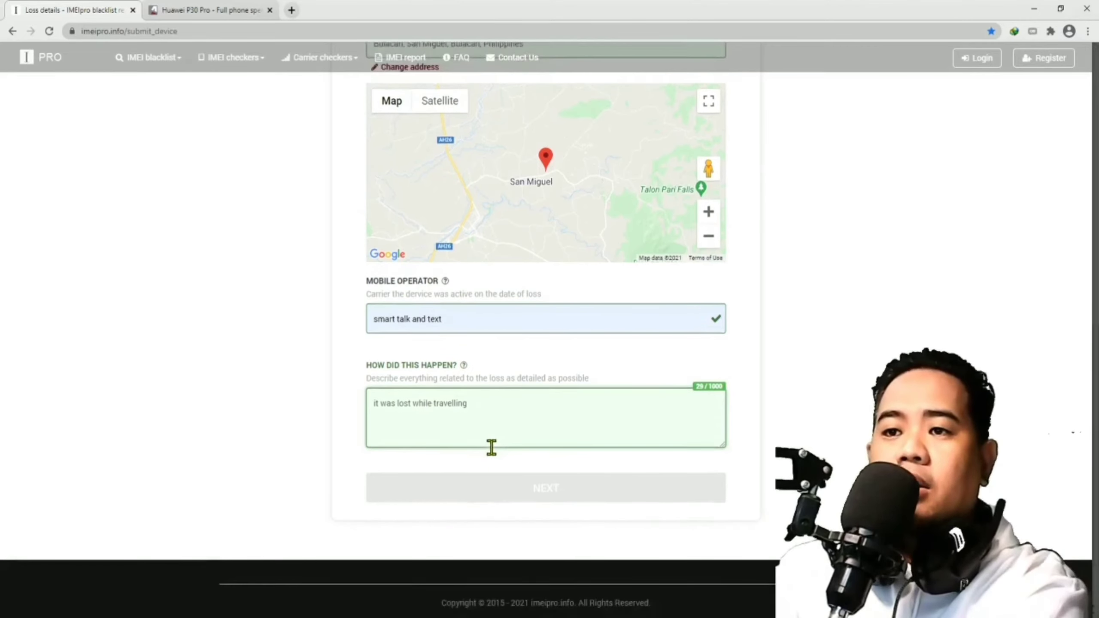
{"action": "left_click", "coordinate": [738, 466]}
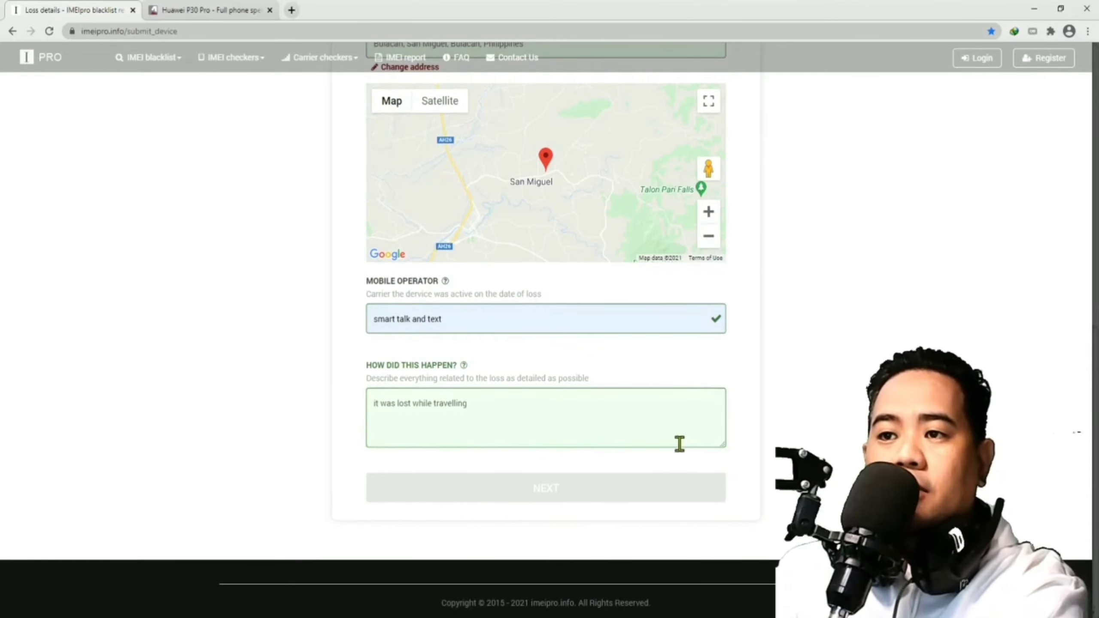
Step: Mark the phone as LOST and continue to the Owner Info step
{"action": "scroll", "coordinate": [566, 437], "scroll_direction": "up", "scroll_amount": 8}
{"action": "scroll", "coordinate": [570, 435], "scroll_direction": "up", "scroll_amount": 2}
{"action": "left_click", "coordinate": [455, 308]}
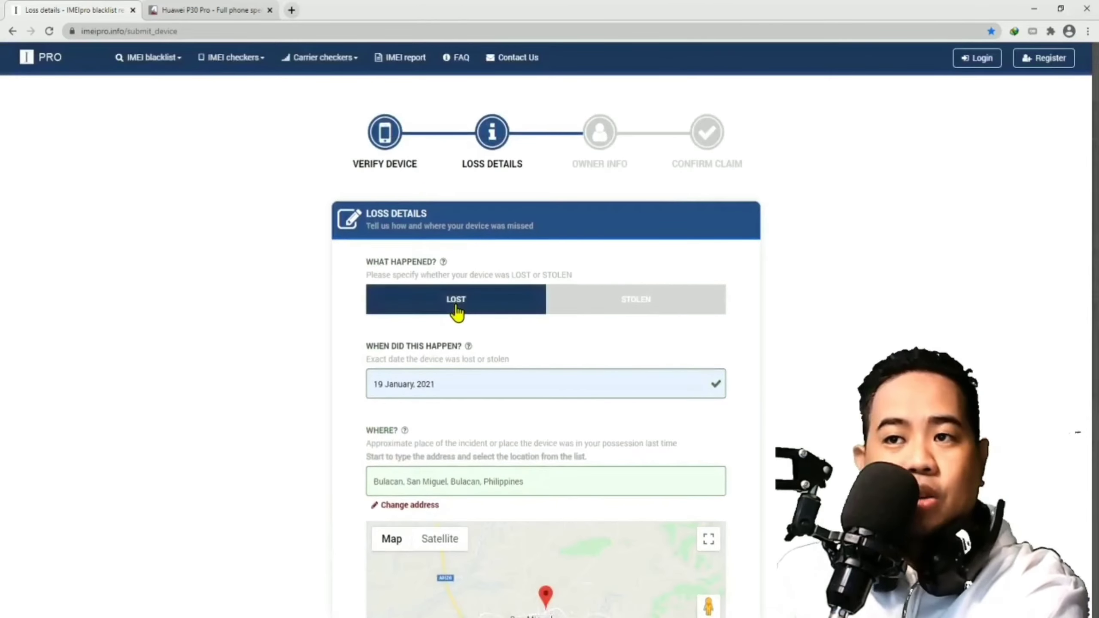
{"action": "scroll", "coordinate": [451, 339], "scroll_direction": "down", "scroll_amount": 5}
{"action": "scroll", "coordinate": [448, 388], "scroll_direction": "down", "scroll_amount": 3}
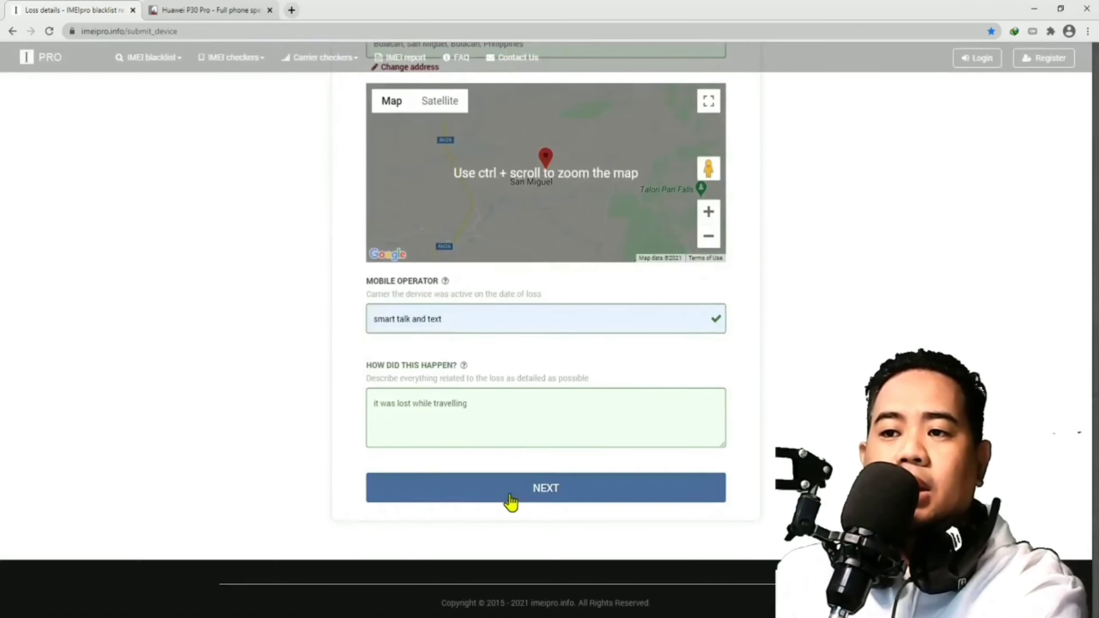
{"action": "left_click", "coordinate": [526, 494]}
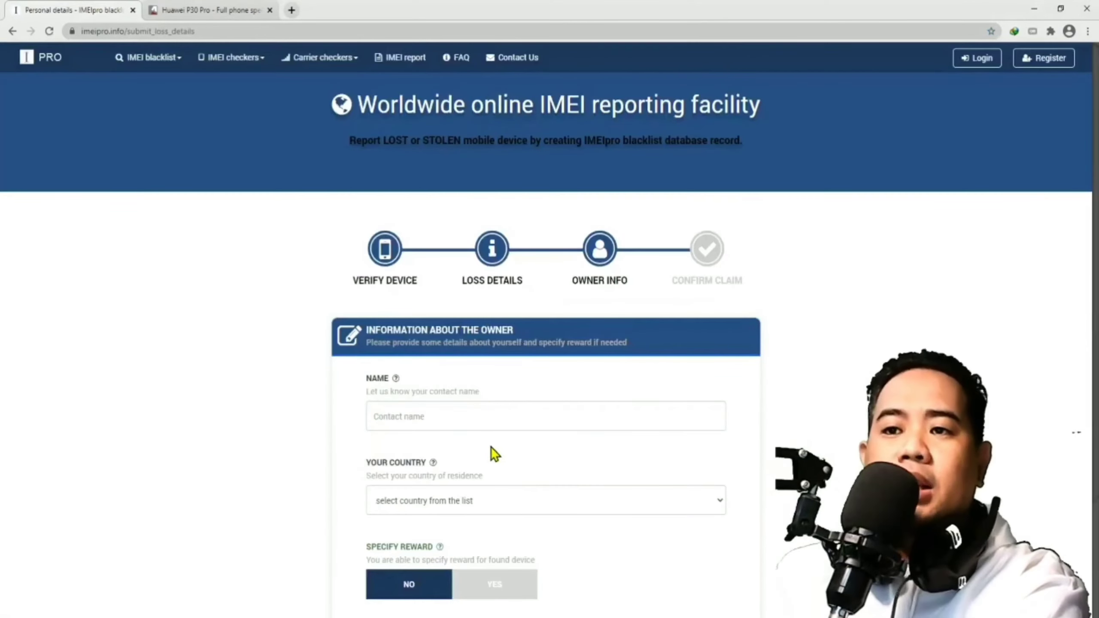
Step: Enter the owner's full name in the Name field
{"action": "left_click", "coordinate": [445, 409]}
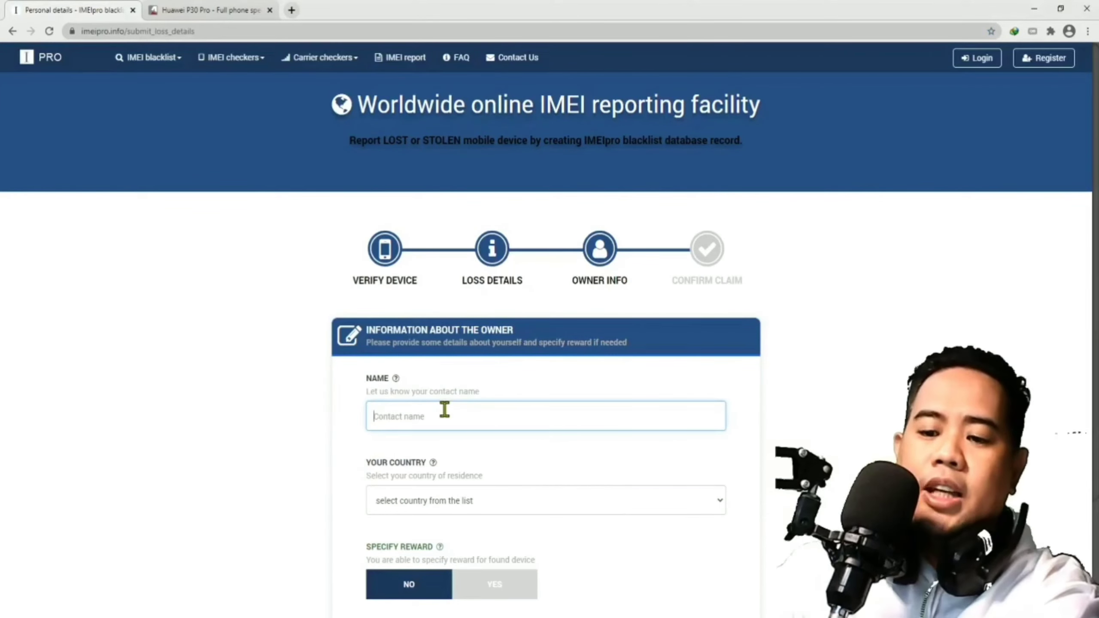
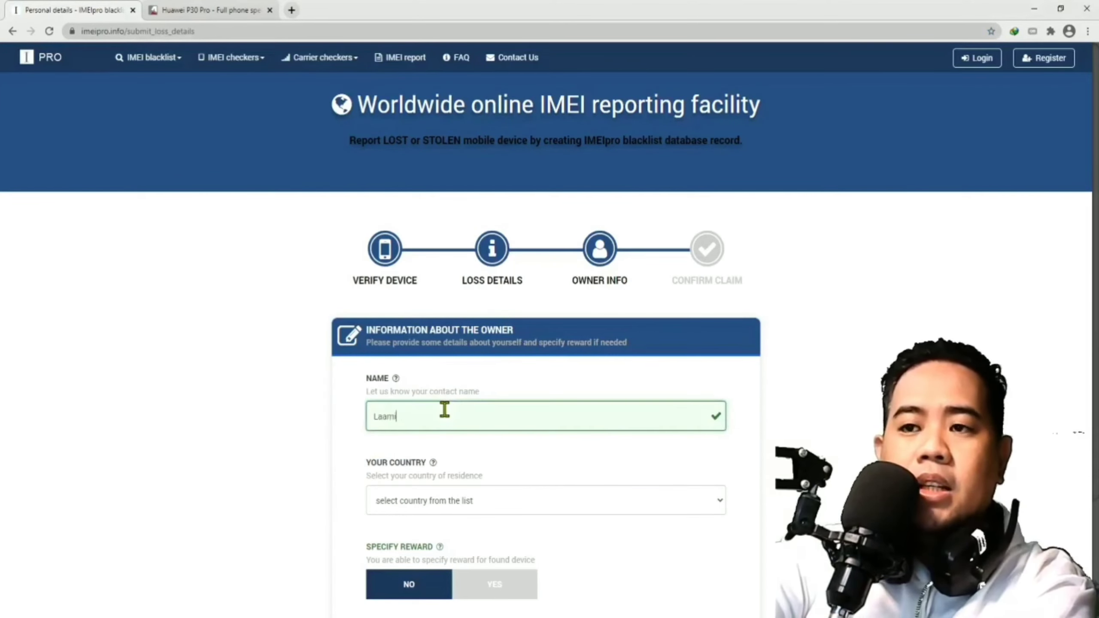
{"action": "key", "text": "Tab"}
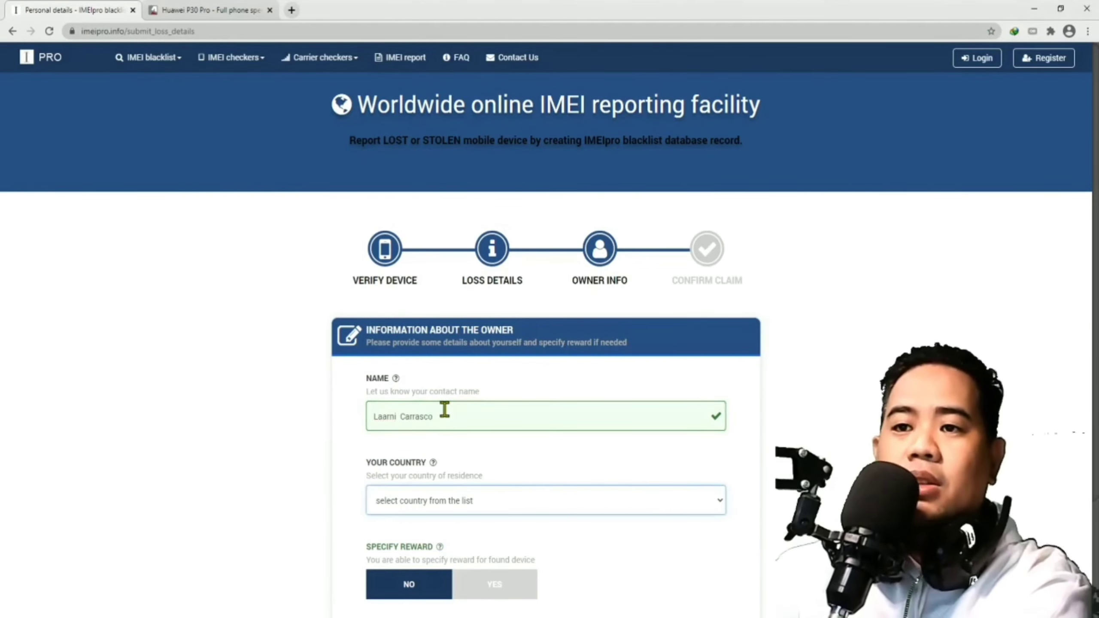
{"action": "scroll", "coordinate": [450, 410], "scroll_direction": "down", "scroll_amount": 3}
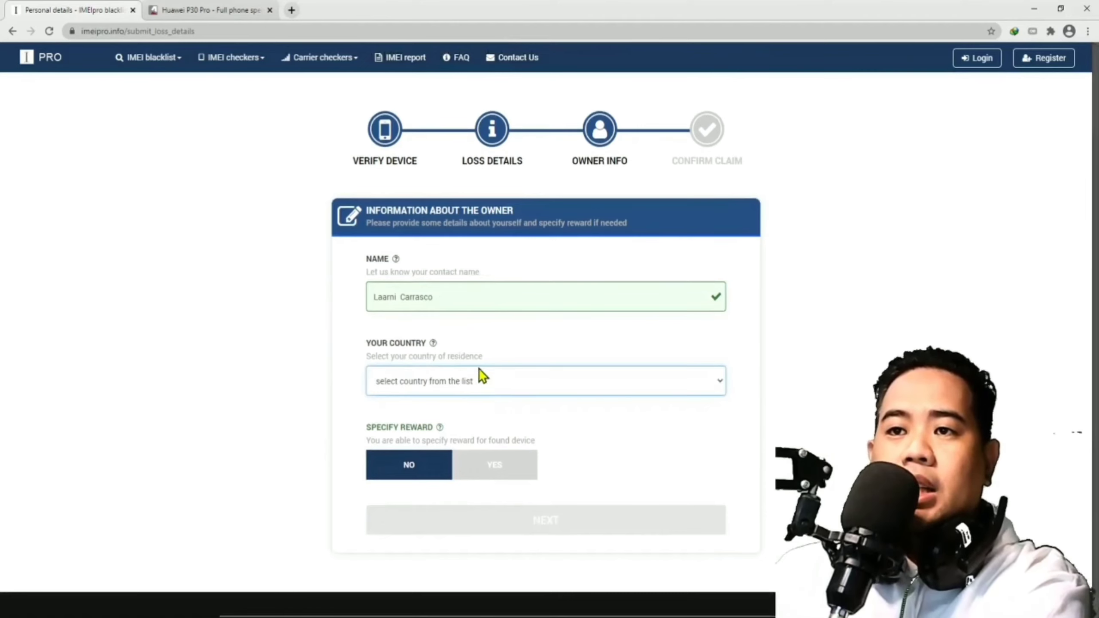
Step: Set the country to Philippines, choose no reward, and continue to Confirm Claim
{"action": "key", "text": "p"}
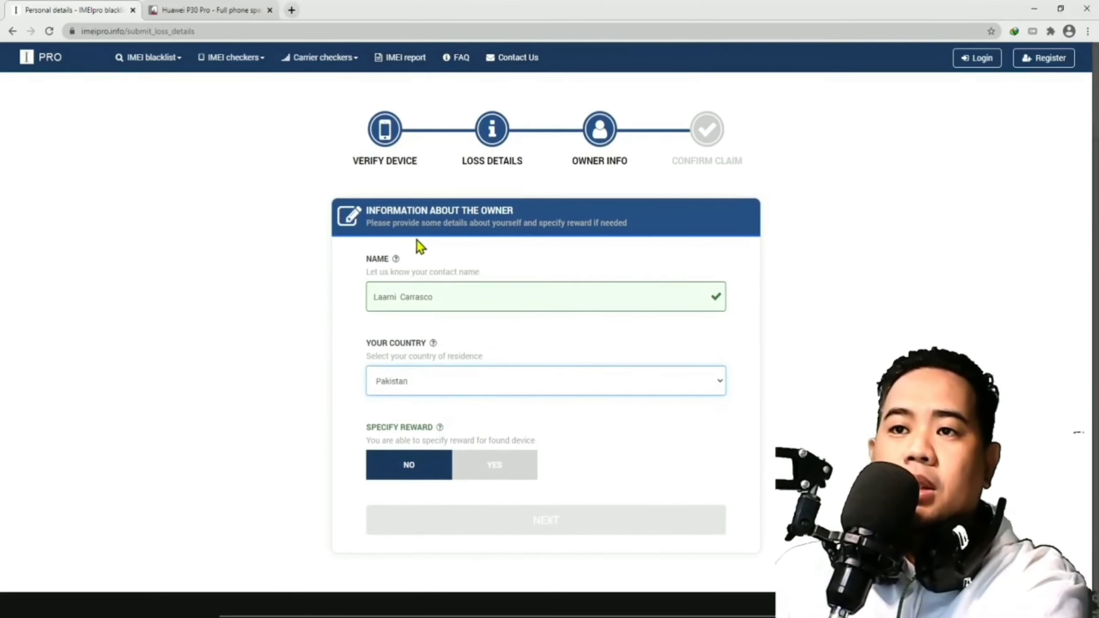
{"action": "key", "text": "p"}
{"action": "key", "text": "h"}
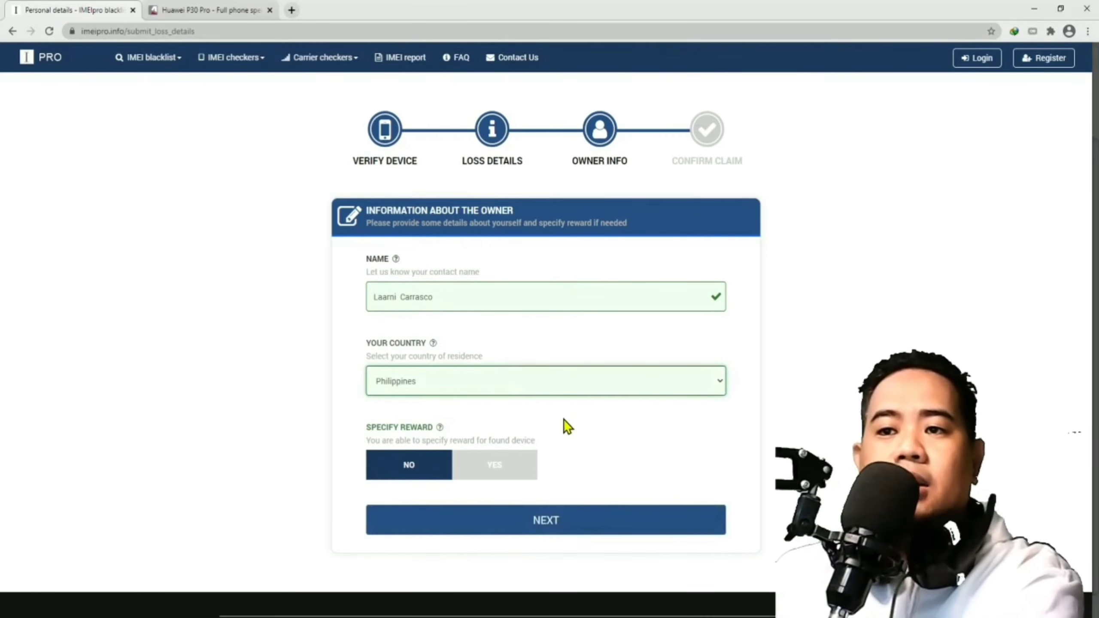
{"action": "scroll", "coordinate": [567, 426], "scroll_direction": "down", "scroll_amount": 1}
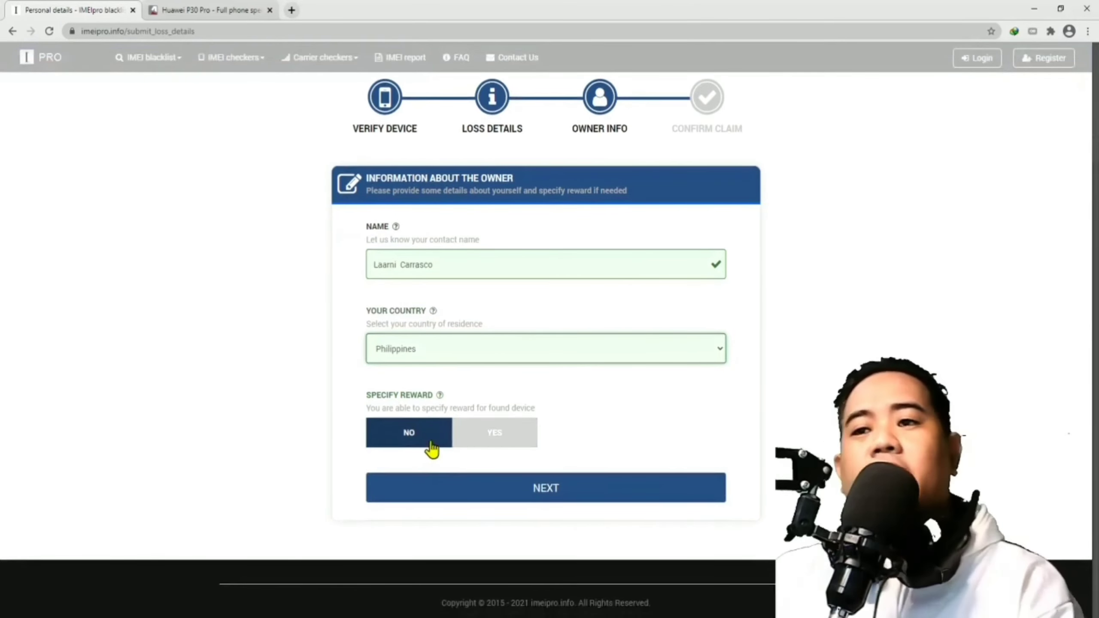
{"action": "left_click", "coordinate": [404, 440]}
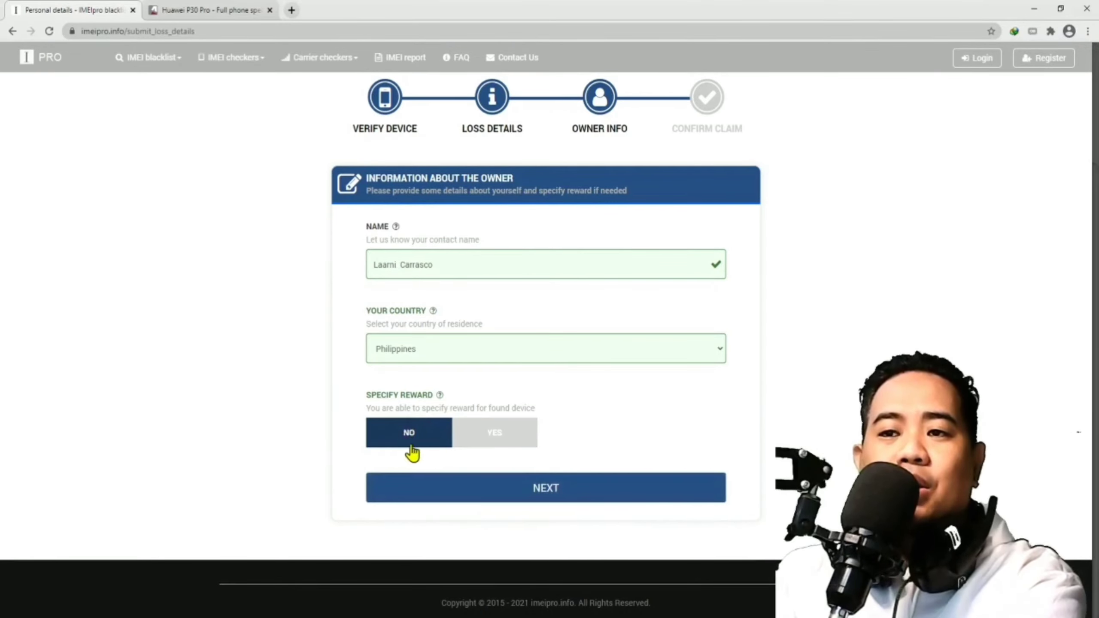
{"action": "left_click", "coordinate": [546, 496]}
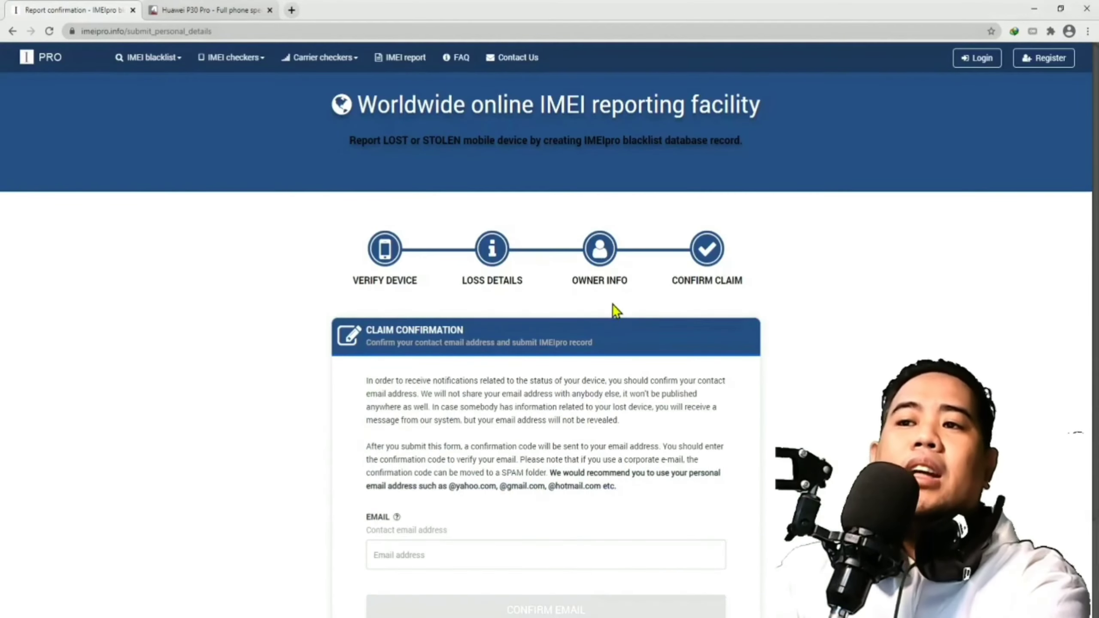
Step: Fill the contact email from the autofill suggestion and request a confirmation code
{"action": "scroll", "coordinate": [616, 311], "scroll_direction": "down", "scroll_amount": 3}
{"action": "left_click", "coordinate": [456, 433]}
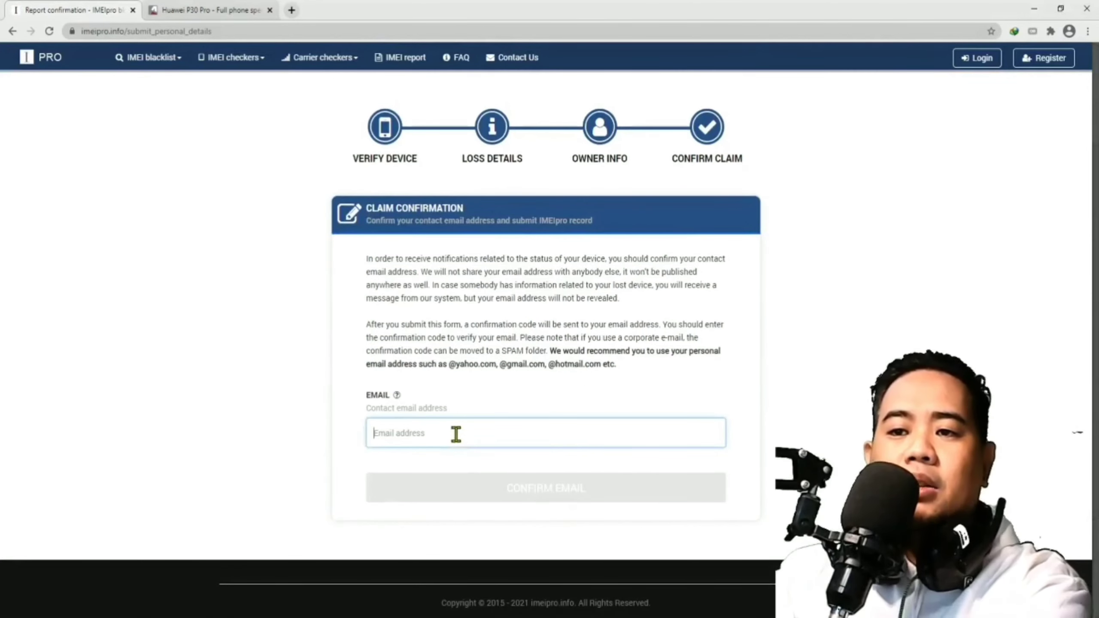
{"action": "left_click", "coordinate": [541, 435]}
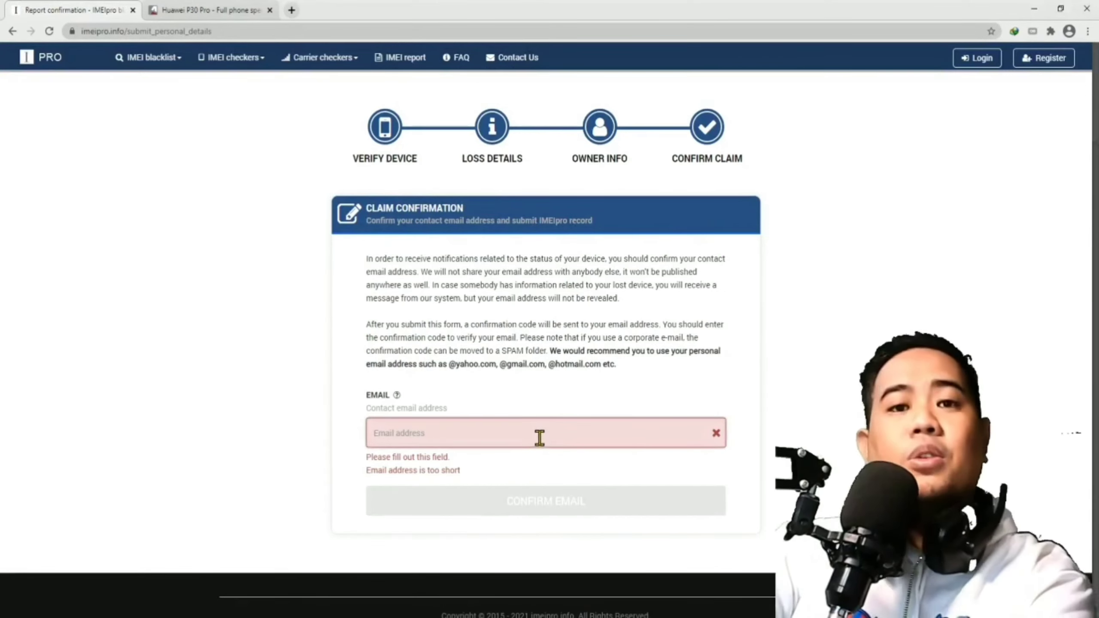
{"action": "type", "text": "gog"}
{"action": "key", "text": "Down"}
{"action": "key", "text": "Return"}
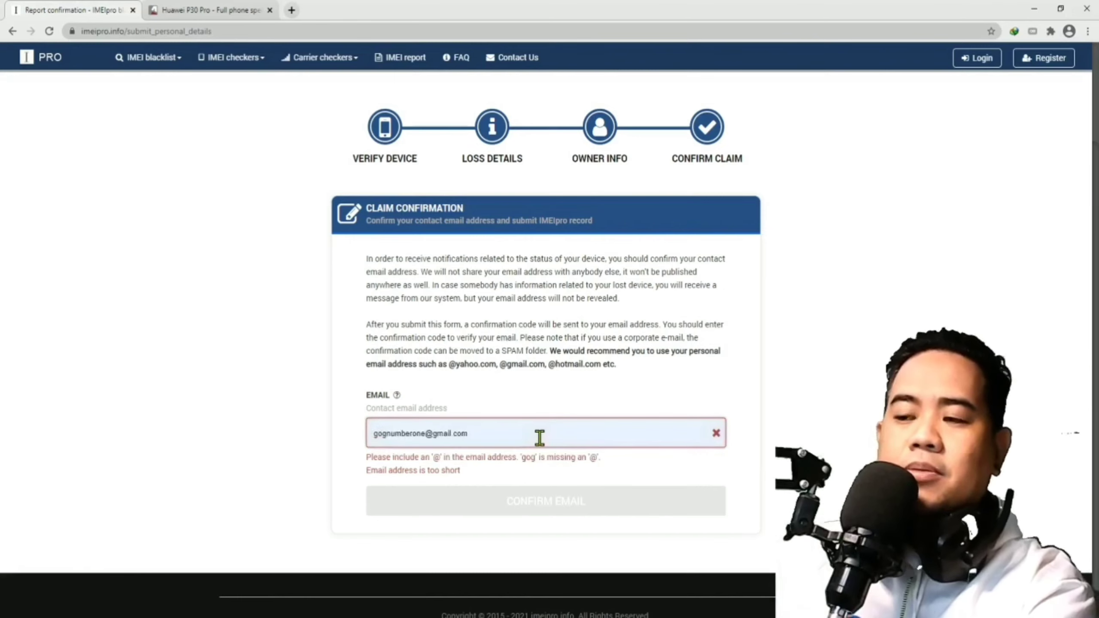
{"action": "left_click", "coordinate": [453, 473]}
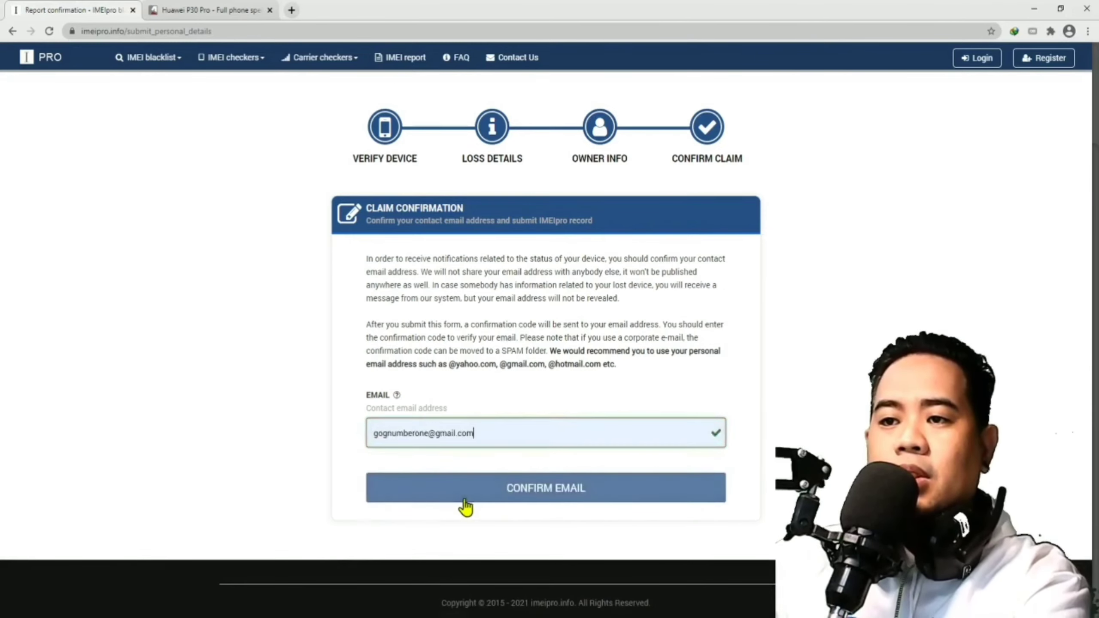
{"action": "left_click", "coordinate": [548, 497]}
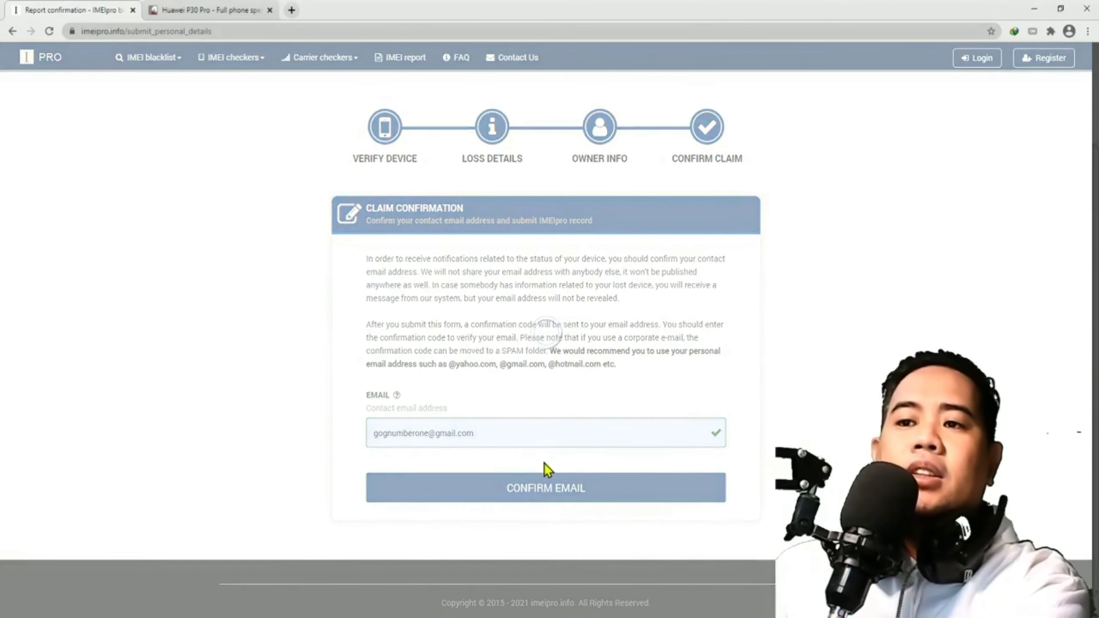
{"action": "scroll", "coordinate": [550, 492], "scroll_direction": "down", "scroll_amount": 3}
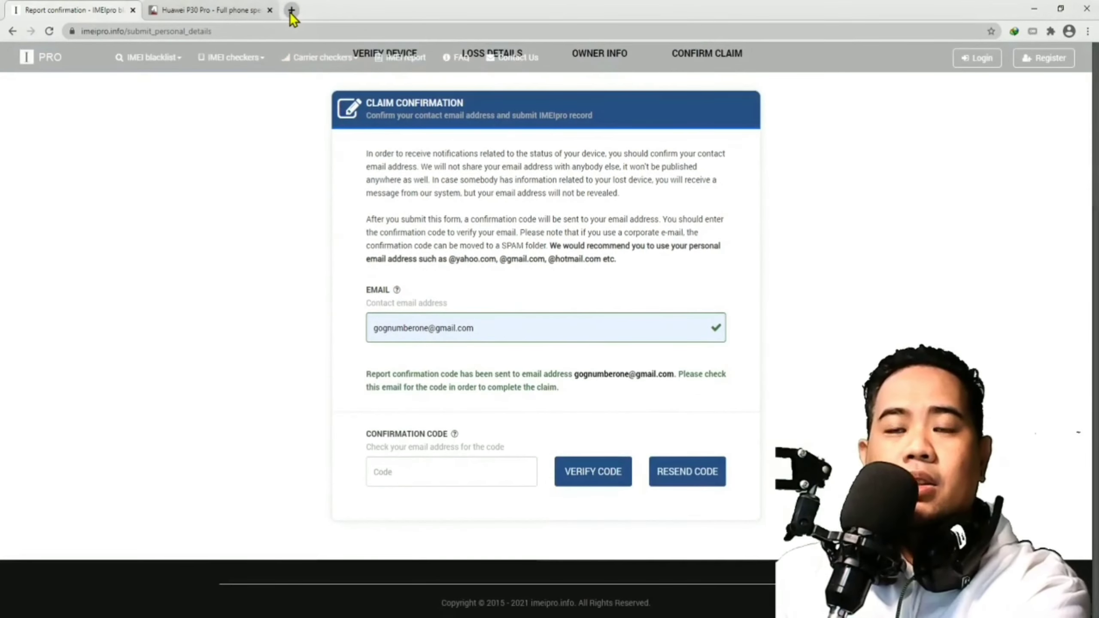
Step: Open Gmail at mail.google.com in a new tab
{"action": "left_click", "coordinate": [291, 11]}
{"action": "type", "text": "mail.google.com"}
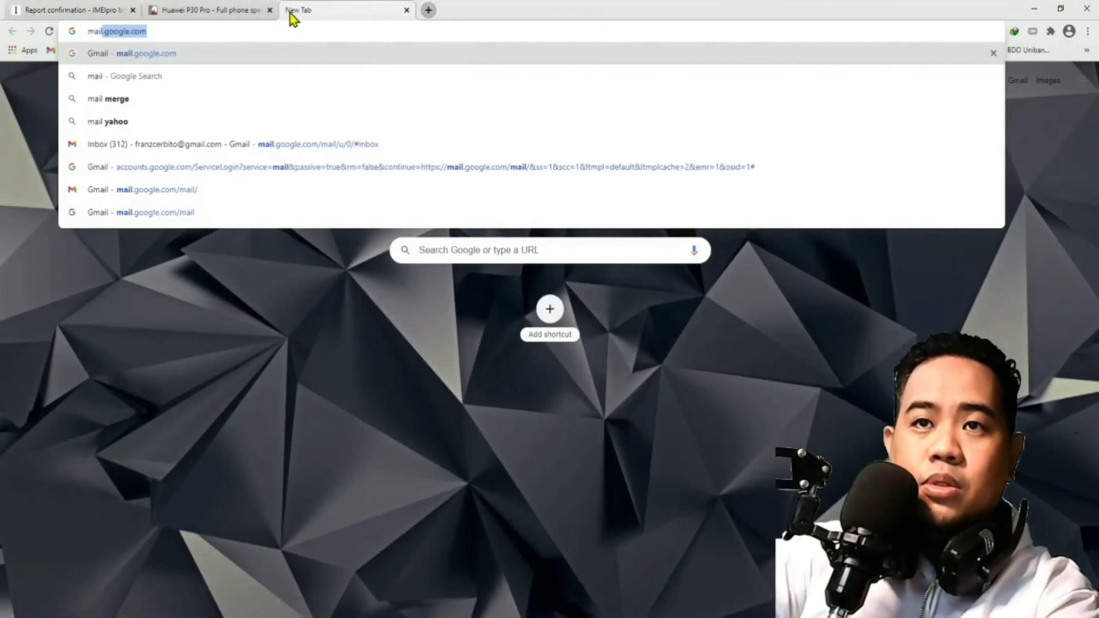
{"action": "key", "text": "Return"}
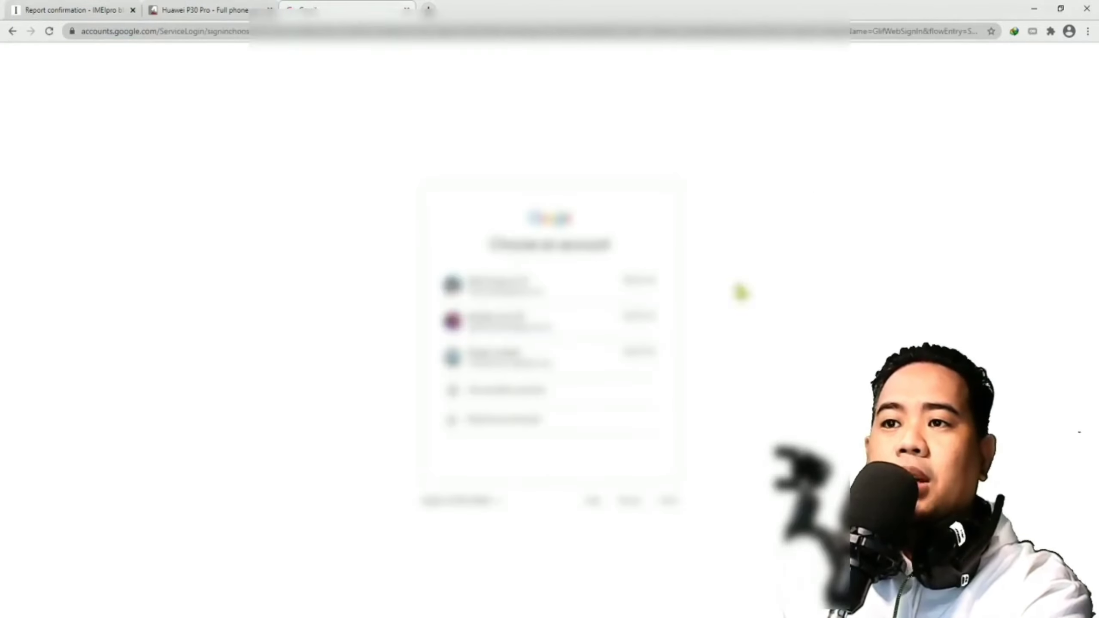
Step: Sign in with another account's email and password, then open the IMEIpro confirmation email
{"action": "left_click", "coordinate": [504, 398]}
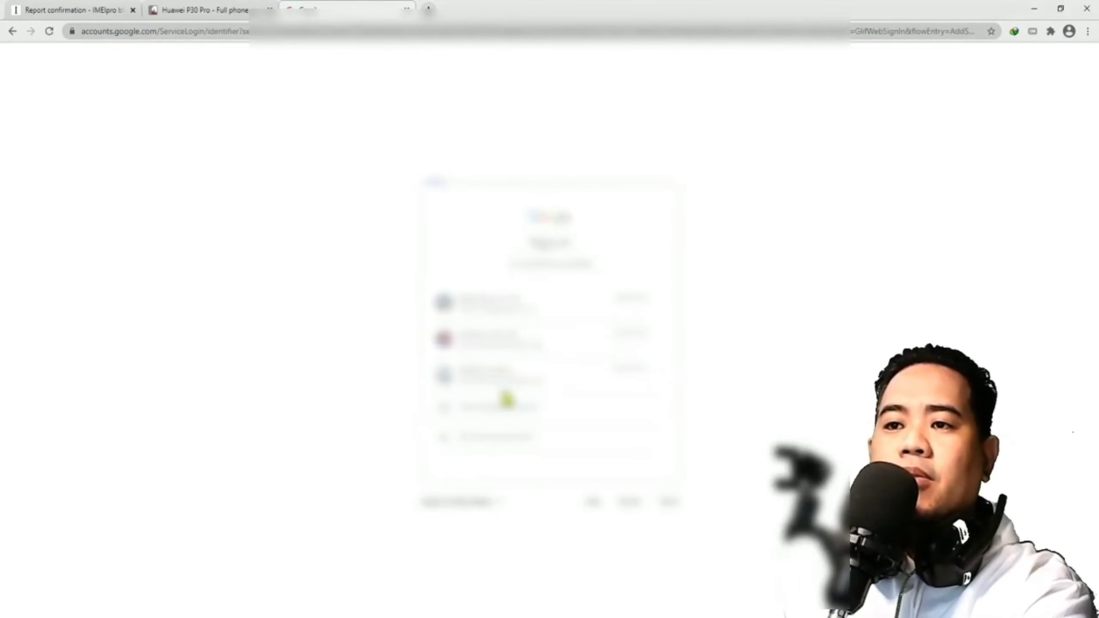
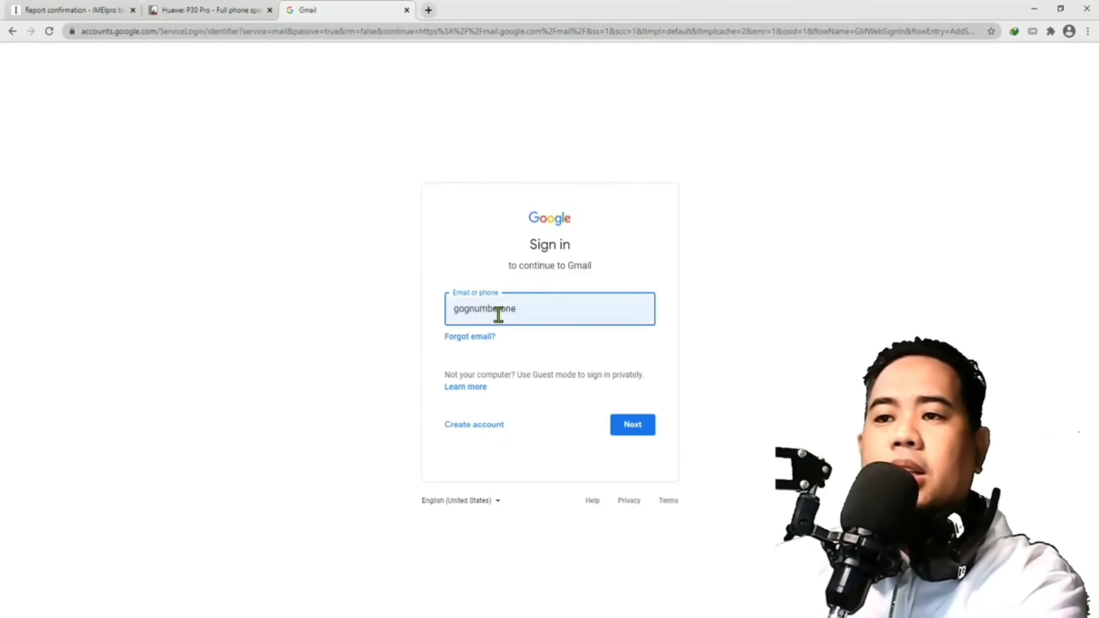
{"action": "left_click", "coordinate": [634, 425]}
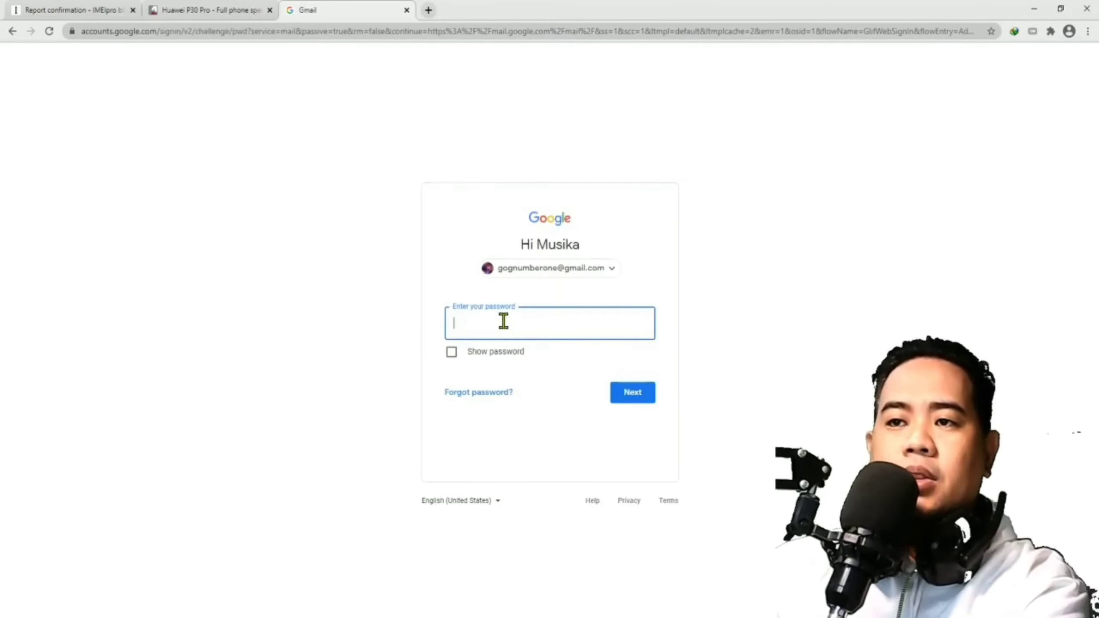
{"action": "type", "text": "*********"}
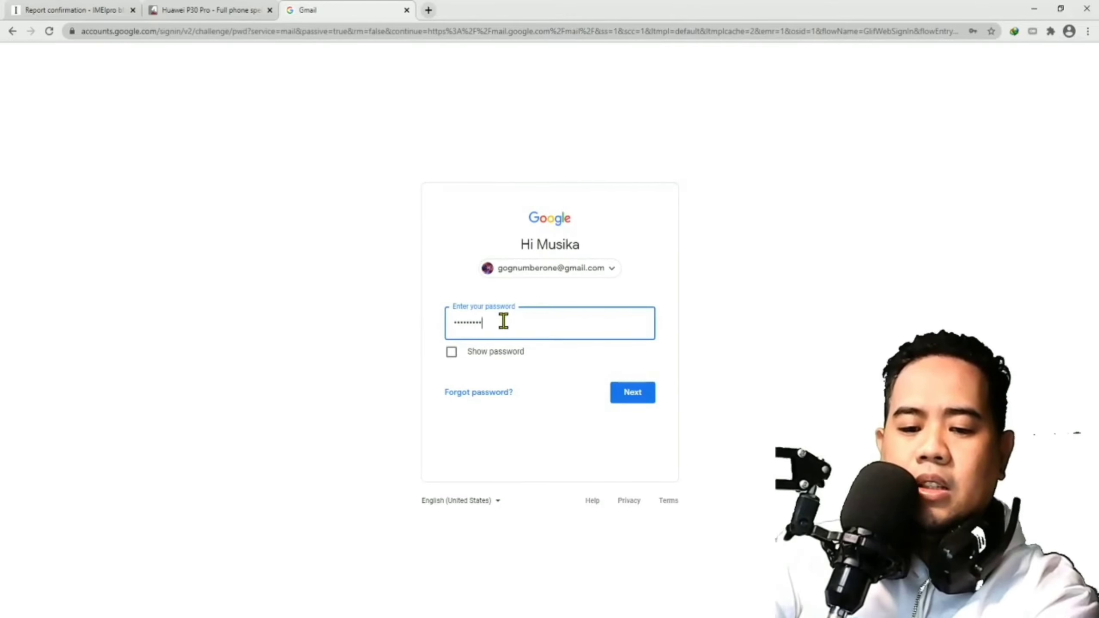
{"action": "key", "text": "Return"}
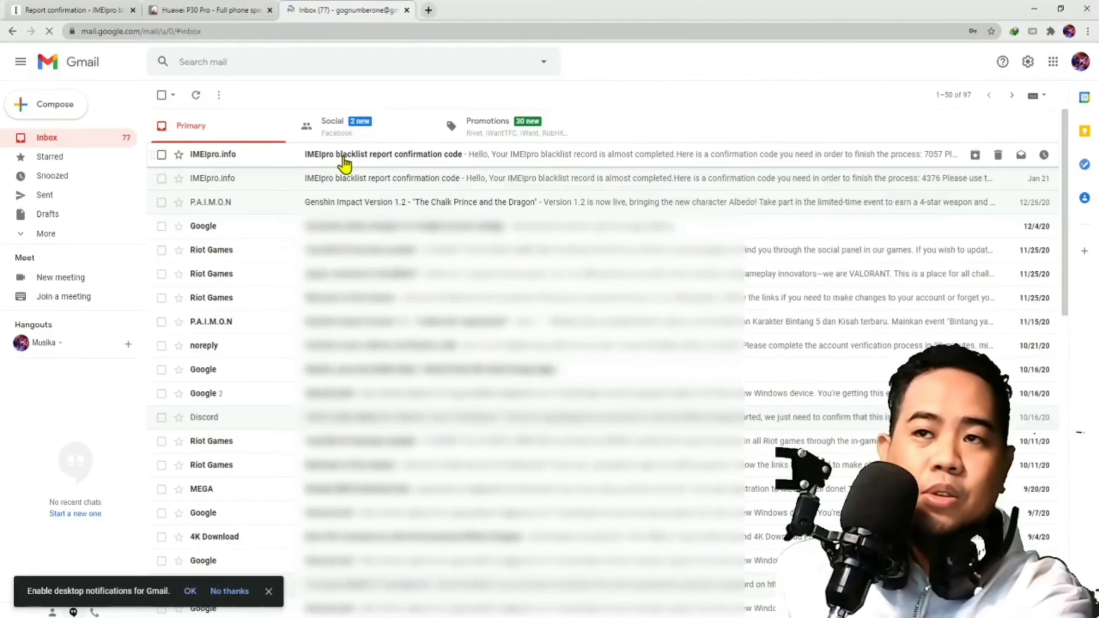
{"action": "left_click", "coordinate": [458, 502]}
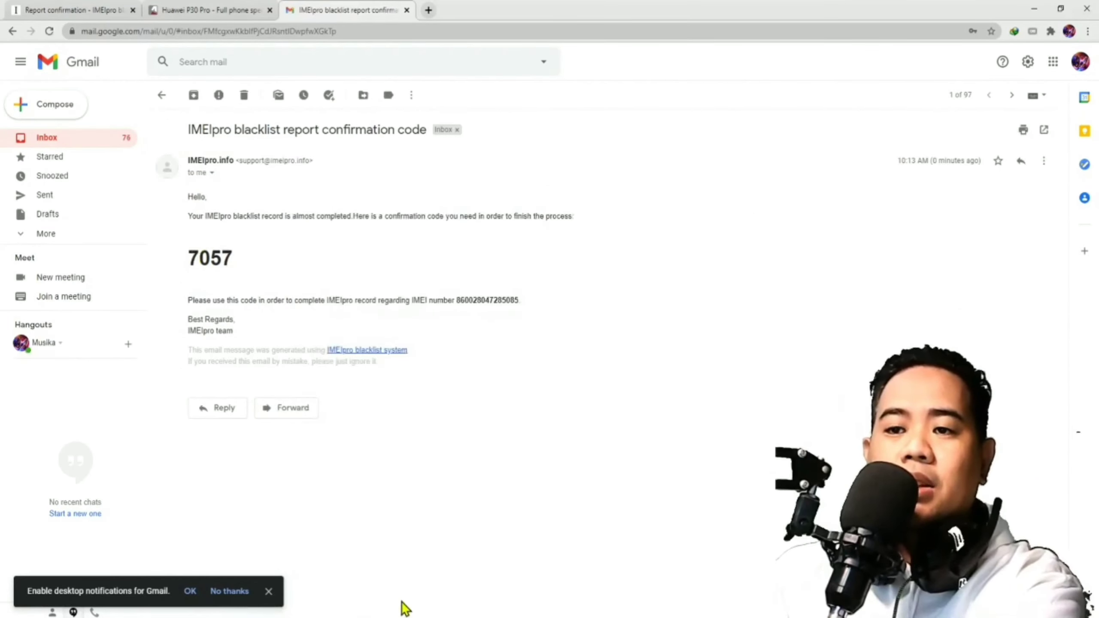
Step: Enter the emailed four-digit confirmation code in IMEIpro and verify it
{"action": "left_click", "coordinate": [48, 9]}
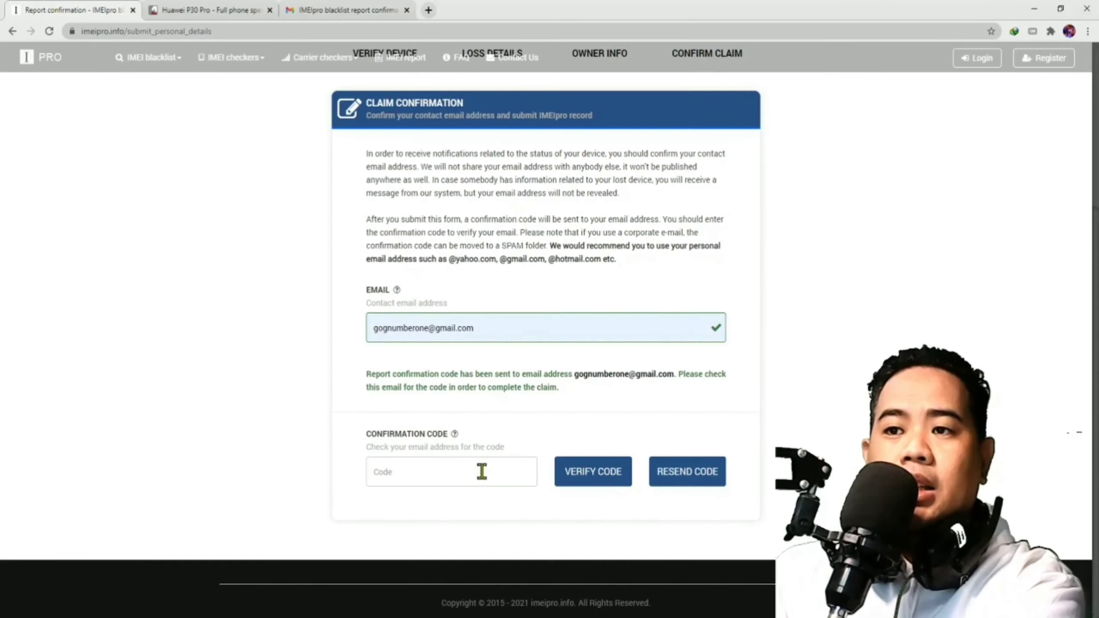
{"action": "left_click", "coordinate": [467, 470]}
{"action": "left_click", "coordinate": [601, 480]}
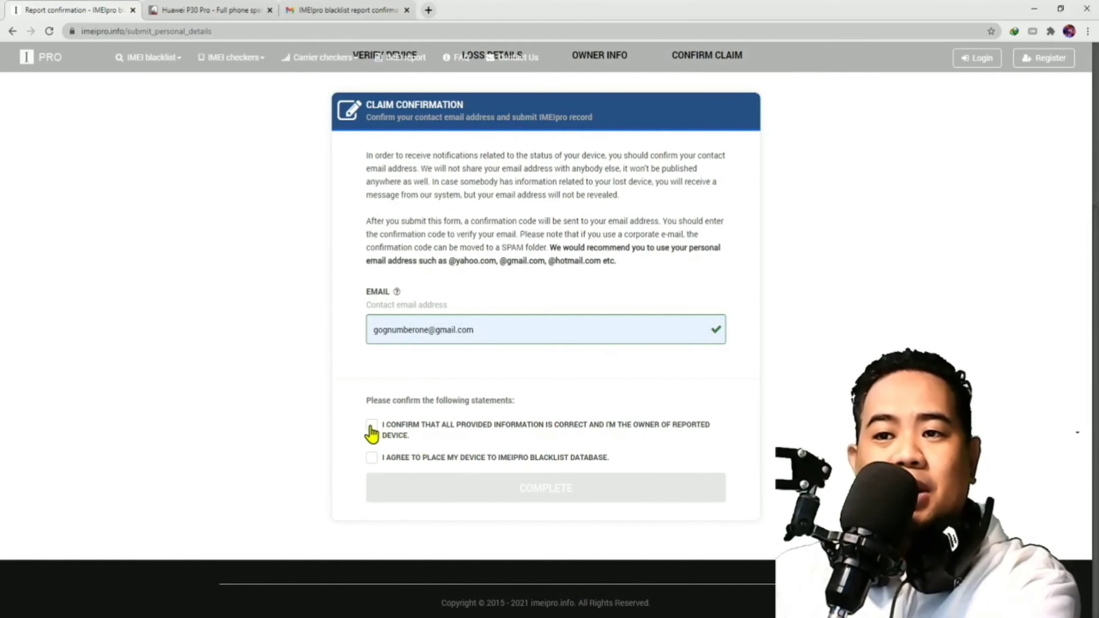
Step: Tick both claim statements and submit the completed blacklist claim
{"action": "left_click", "coordinate": [371, 426]}
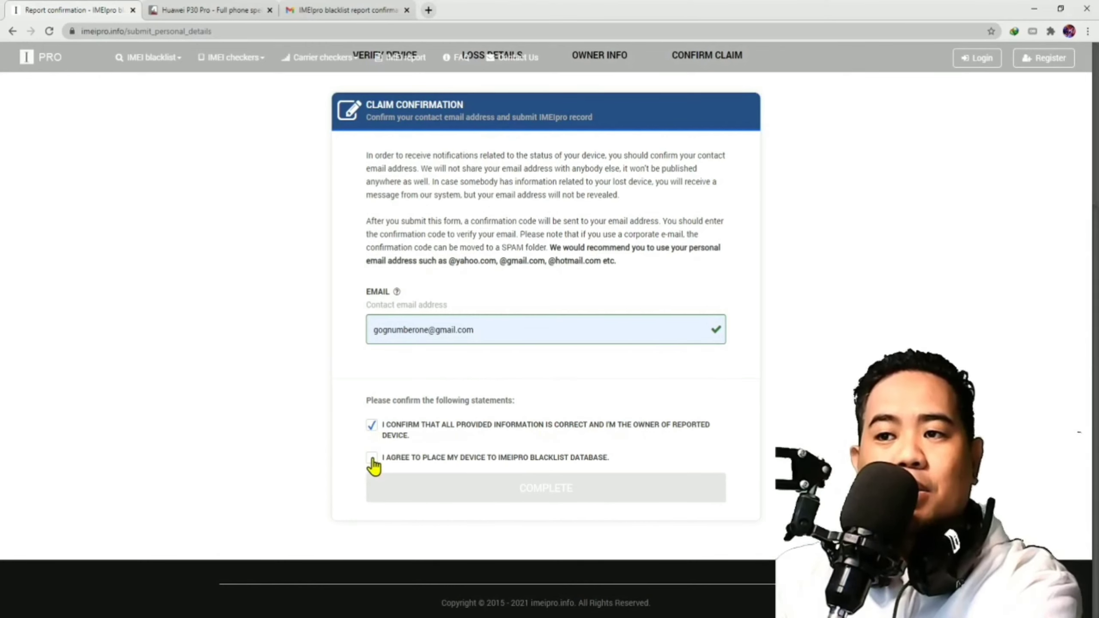
{"action": "left_click", "coordinate": [372, 457]}
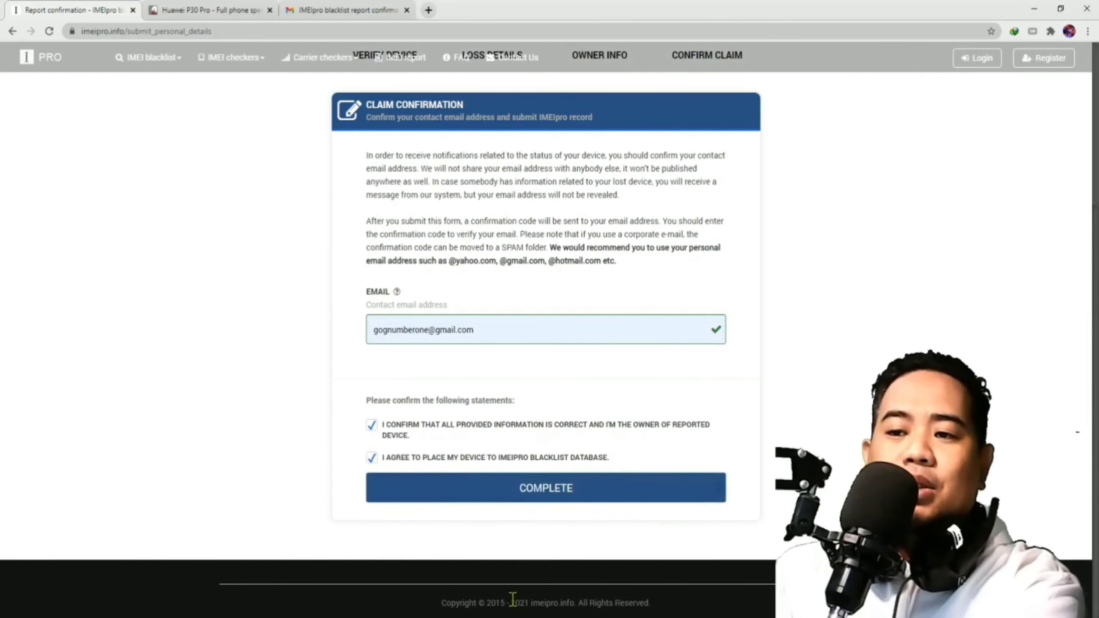
{"action": "left_click", "coordinate": [535, 498]}
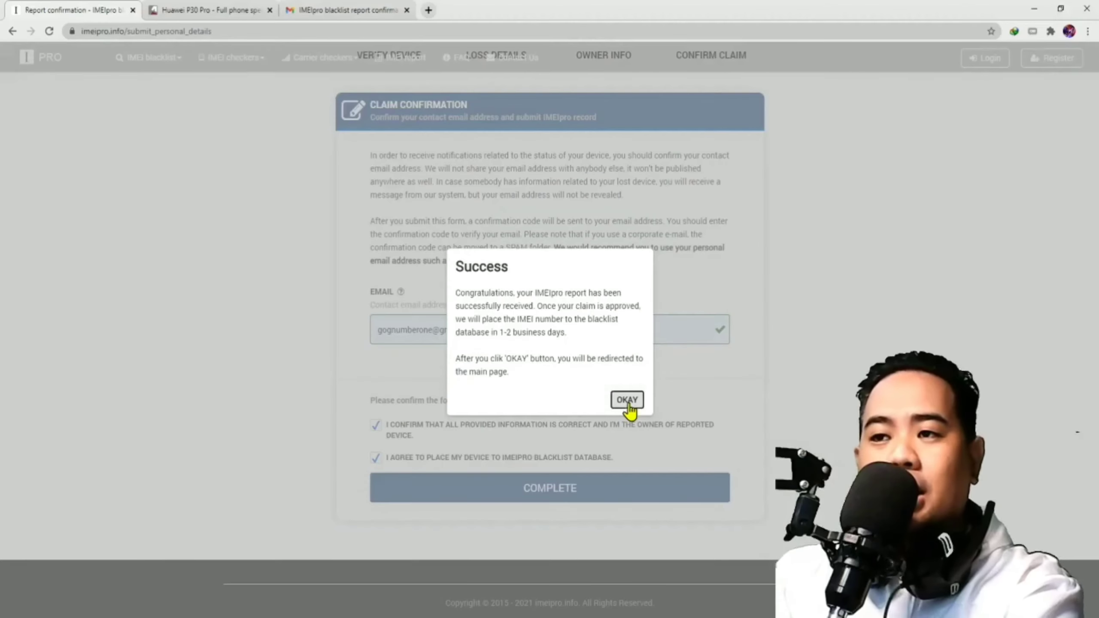
Step: Dismiss the Success message with OKAY, returning to the blacklist checker page
{"action": "left_click", "coordinate": [459, 347]}
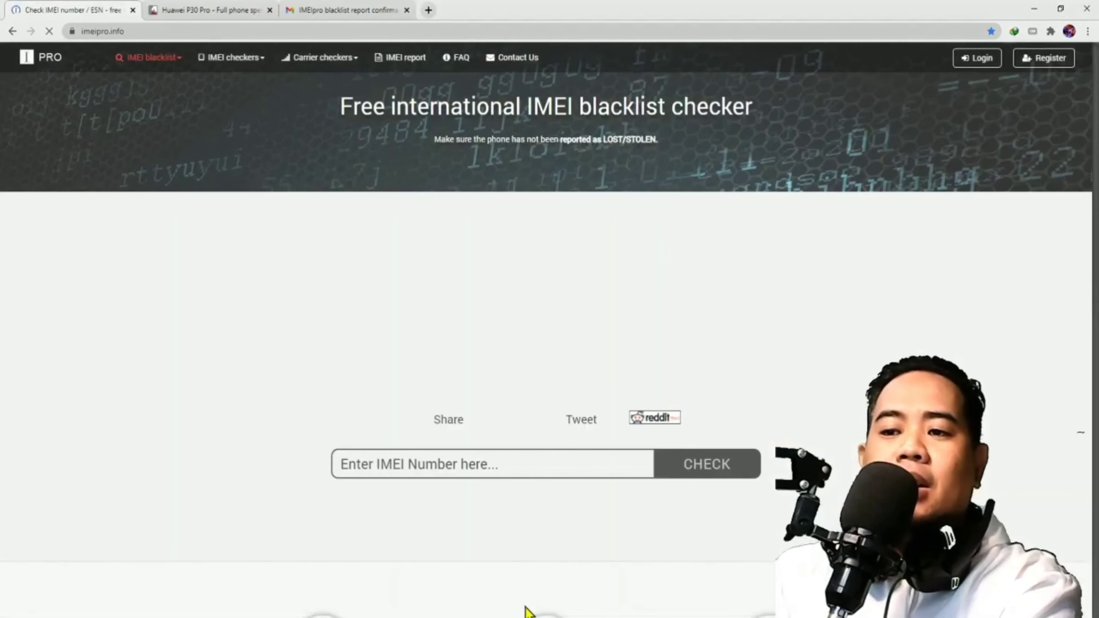